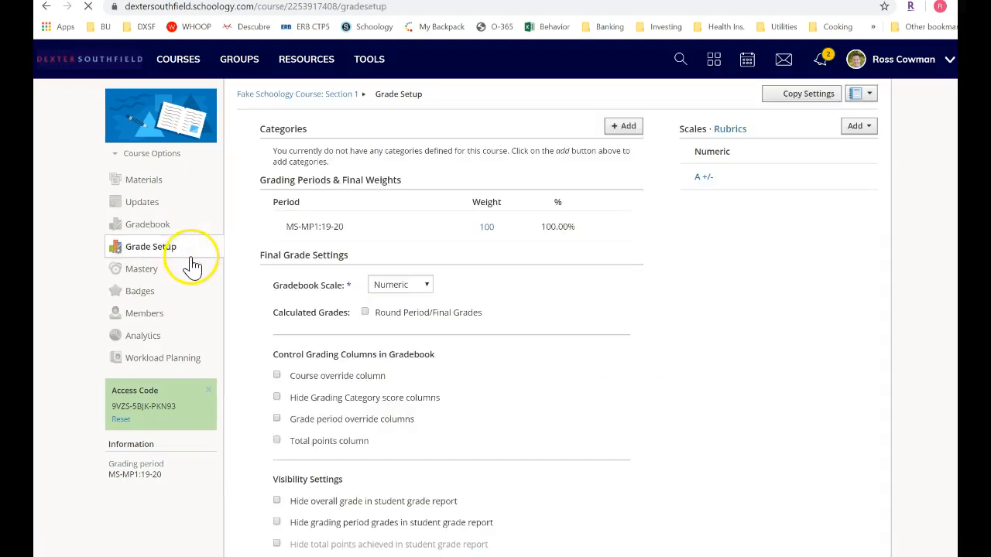
pyautogui.scroll(-1, 509, 255)
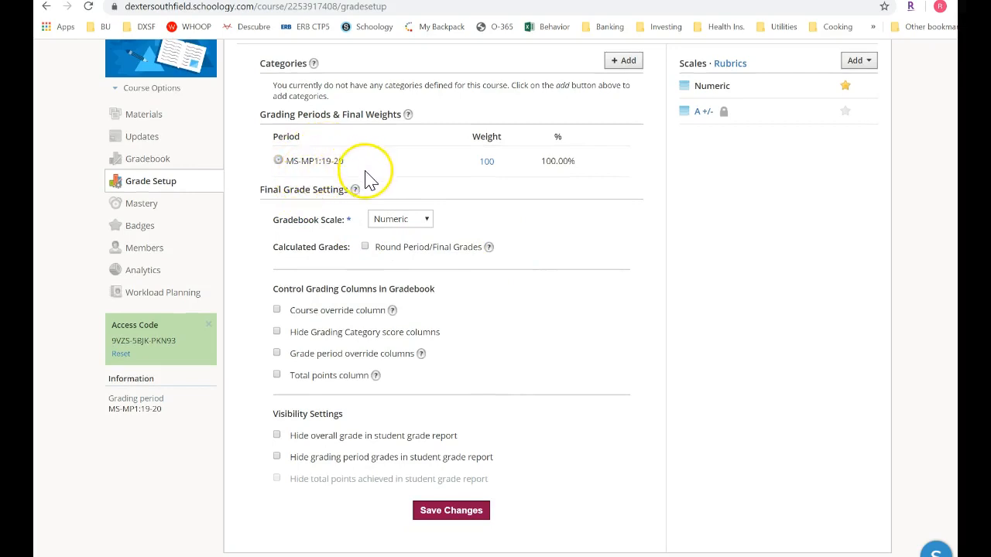
pyautogui.scroll(1, 561, 213)
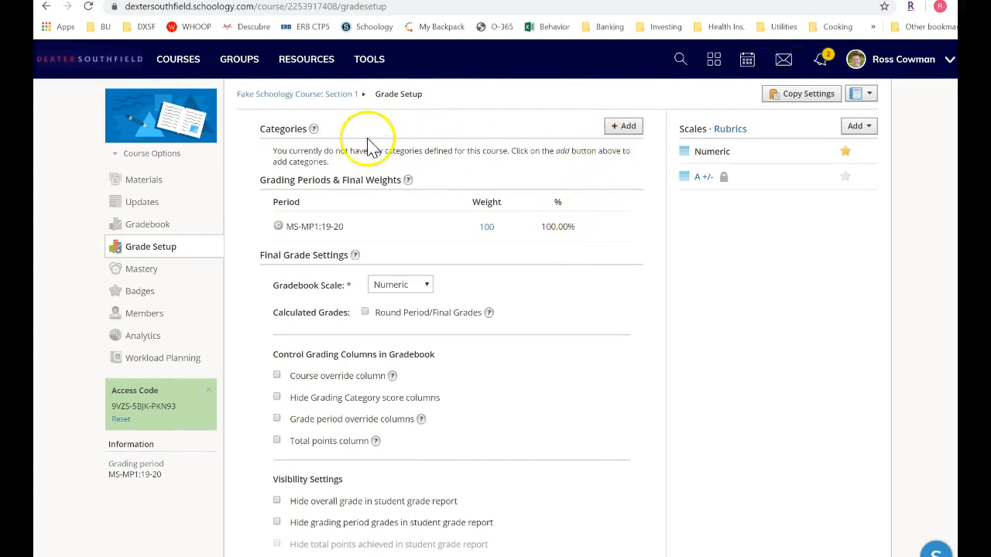
pyautogui.moveTo(261, 127); pyautogui.dragTo(351, 132)
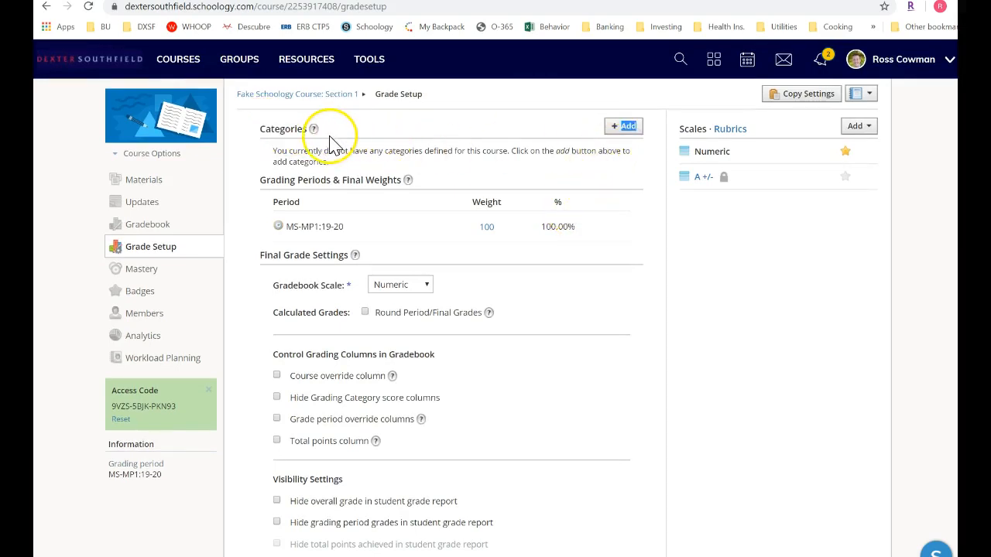
pyautogui.tripleClick(291, 132)
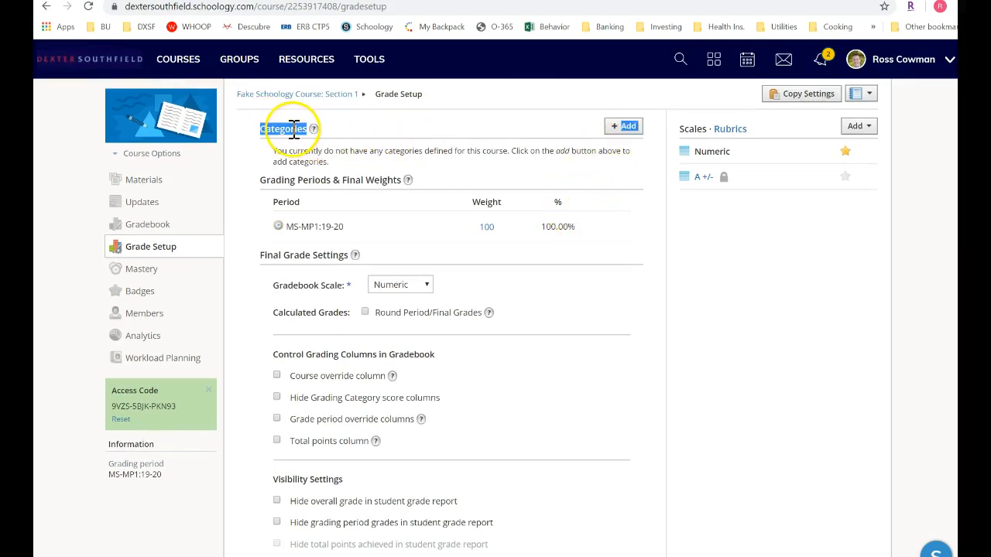
pyautogui.click(544, 159)
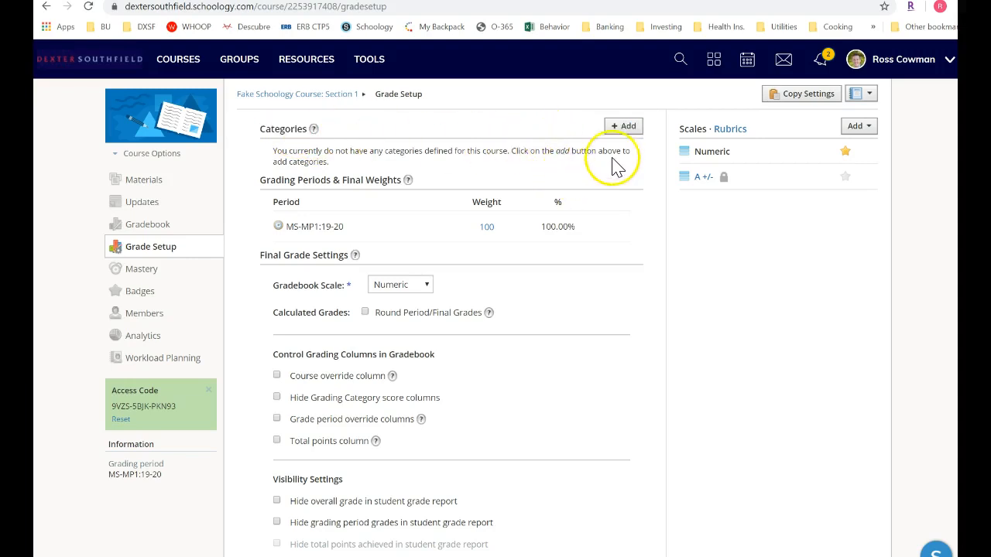
# Add a grading category named Homework, calculated by total points, with the 1 lowest score dropped.
pyautogui.click(623, 129)
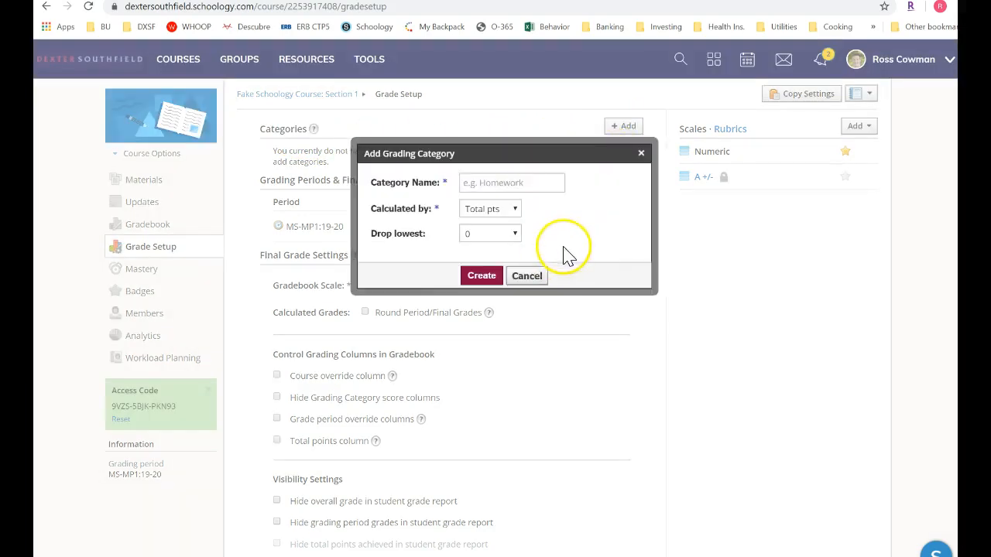
pyautogui.click(510, 180)
pyautogui.write('Homework')
pyautogui.click(515, 210)
pyautogui.click(515, 210)
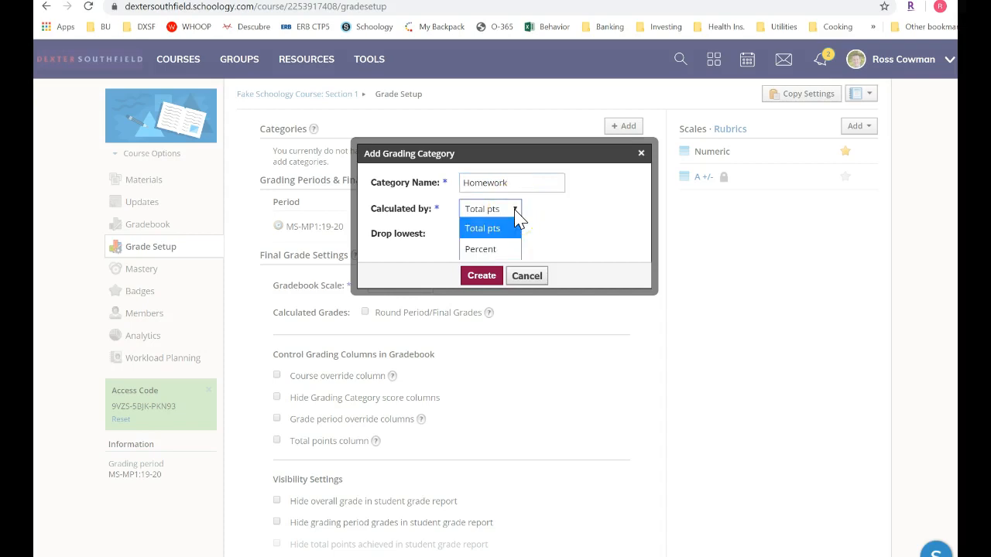
pyautogui.click(517, 221)
pyautogui.click(515, 239)
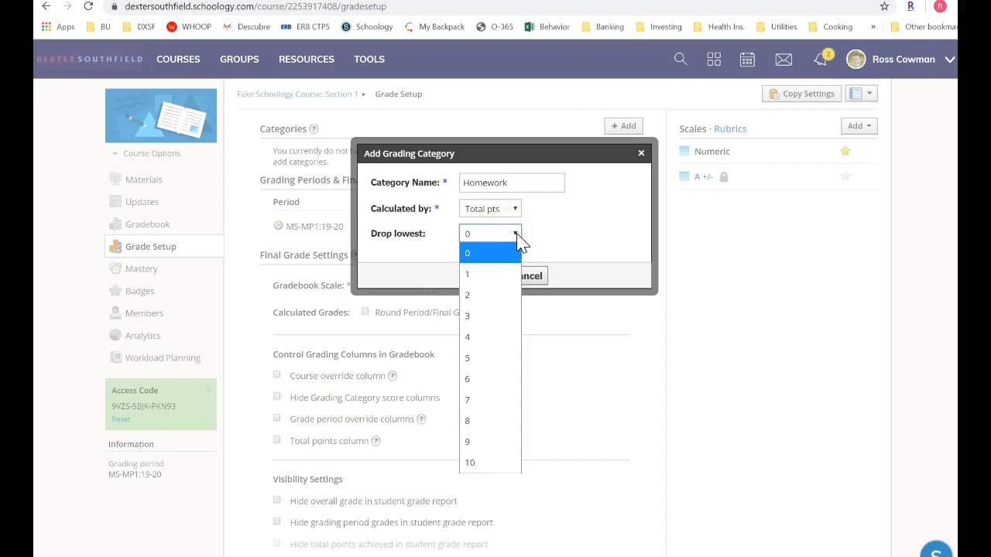
pyautogui.click(508, 273)
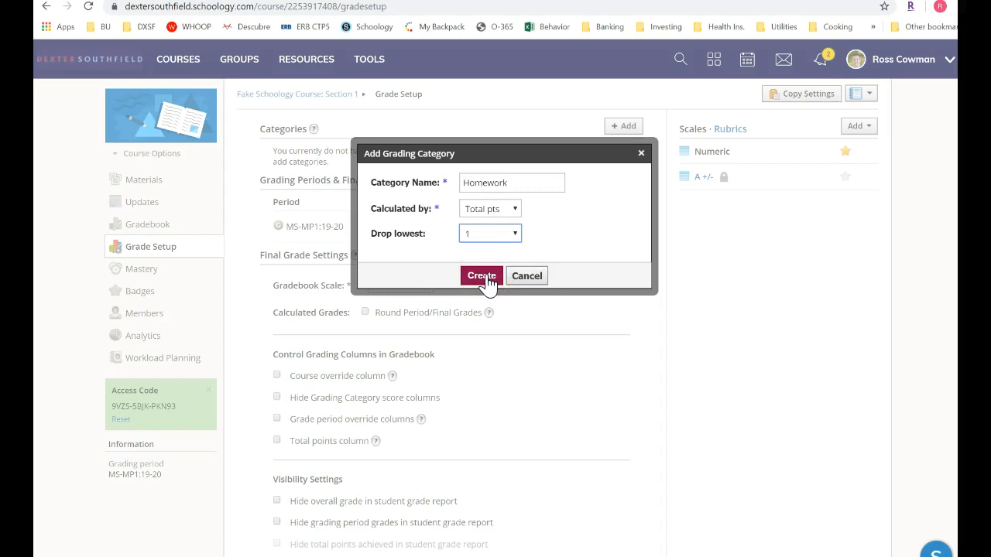
pyautogui.click(481, 276)
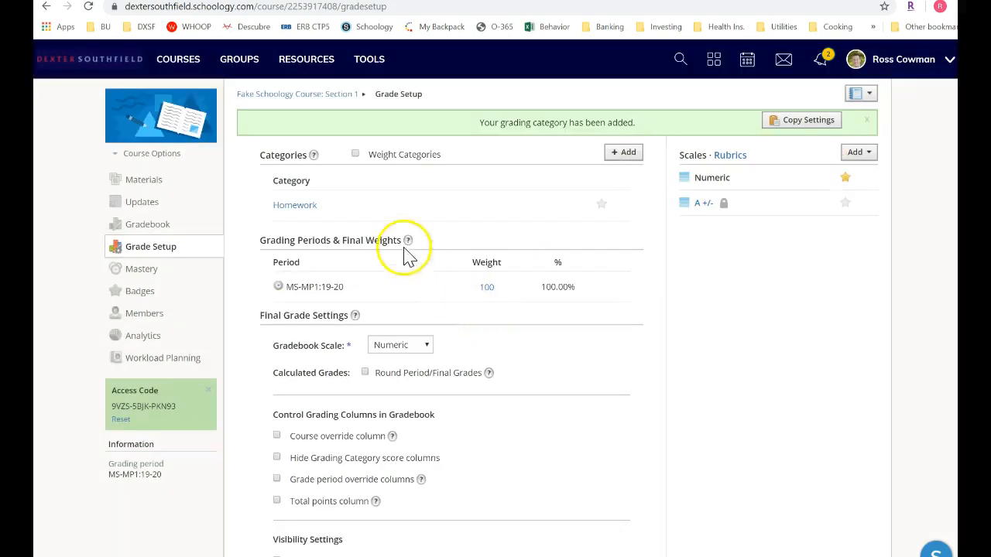
# Add a grading category named Tests, keeping the default calculation and drop settings.
pyautogui.click(631, 154)
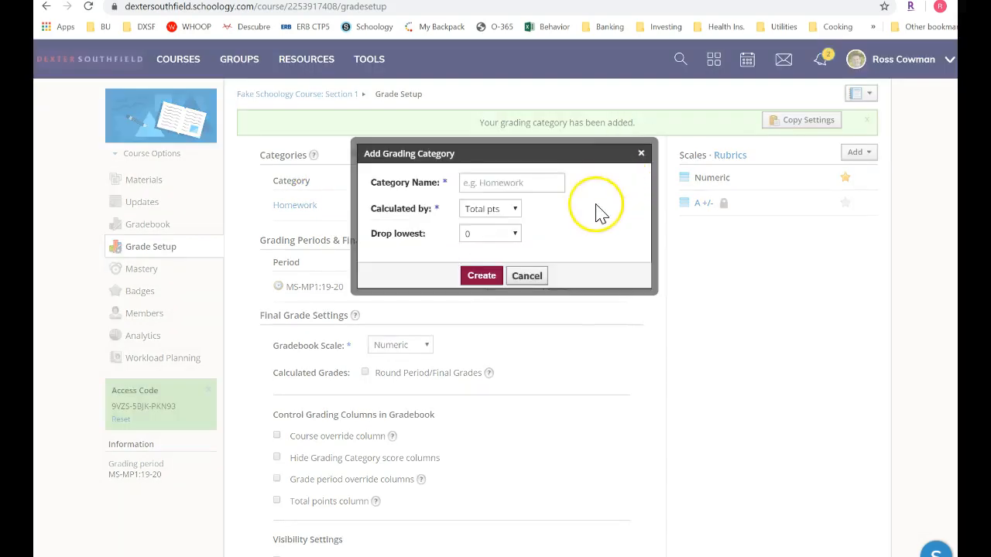
pyautogui.click(523, 184)
pyautogui.write('Tests')
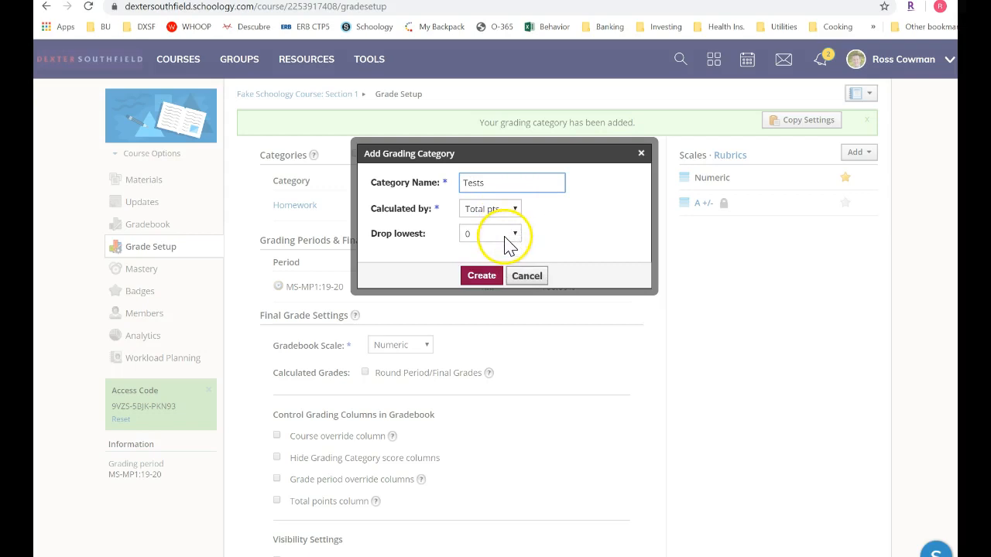
pyautogui.click(488, 278)
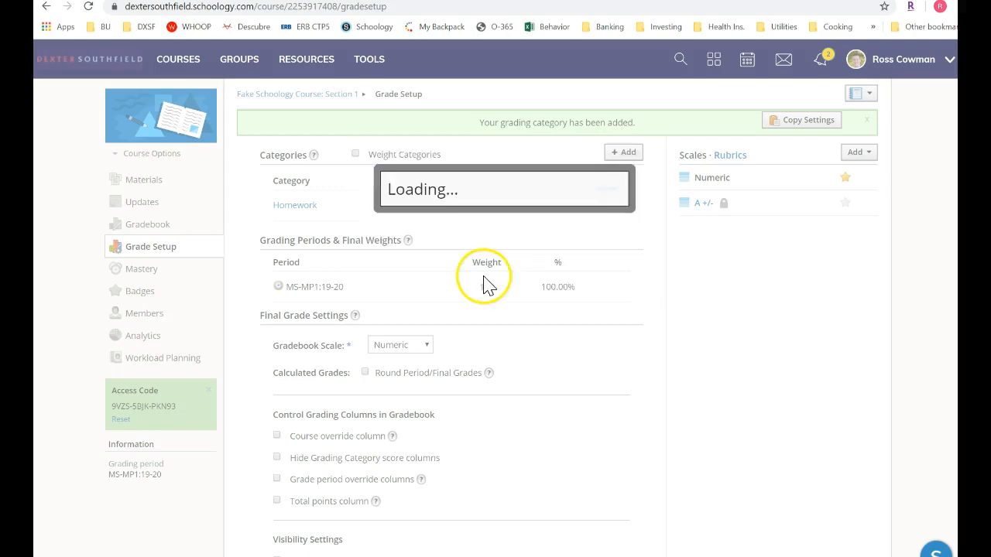
# Add a grading category named Lab Reports, calculated by total points, with 0 lowest scores dropped.
pyautogui.click(626, 153)
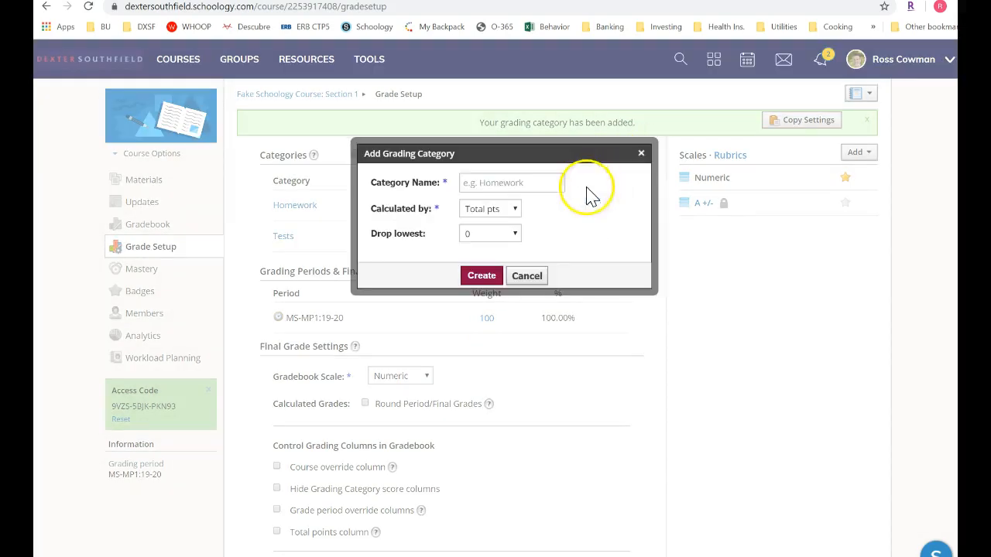
pyautogui.click(529, 181)
pyautogui.write('Lab Reports')
pyautogui.click(503, 233)
pyautogui.click(467, 252)
pyautogui.click(480, 276)
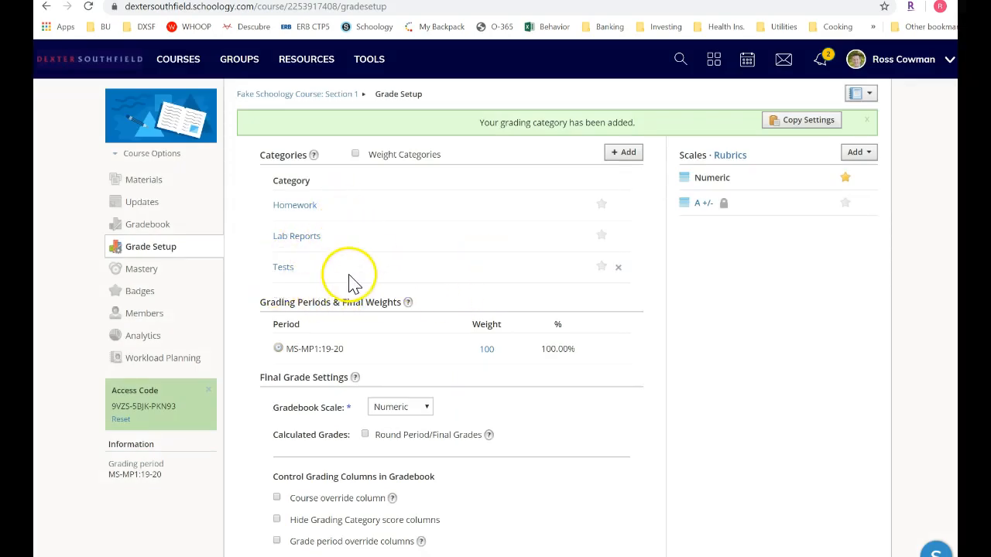
# Enable weighting of the grading categories, set the Tests weight to 200, and save the grade setup.
pyautogui.click(356, 154)
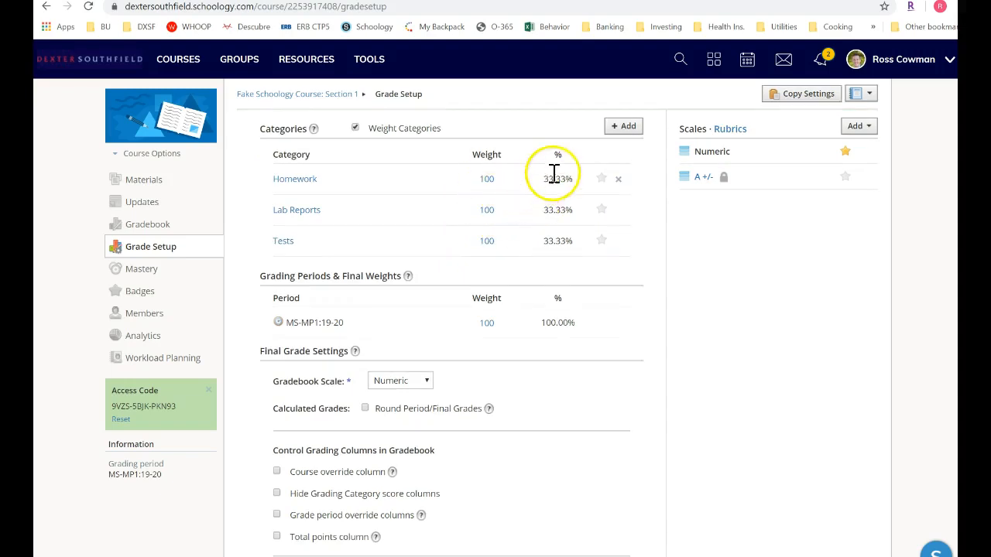
pyautogui.click(486, 240)
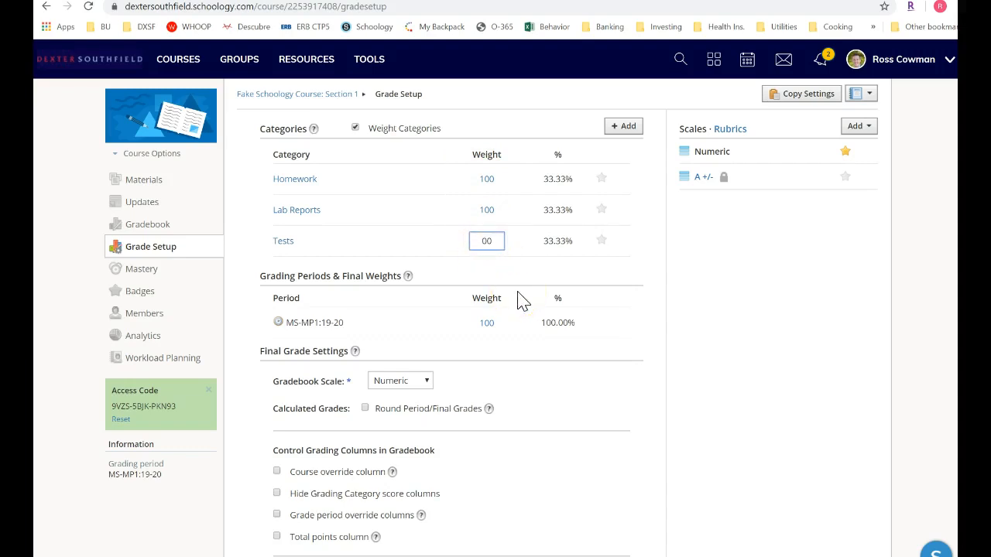
pyautogui.click(552, 270)
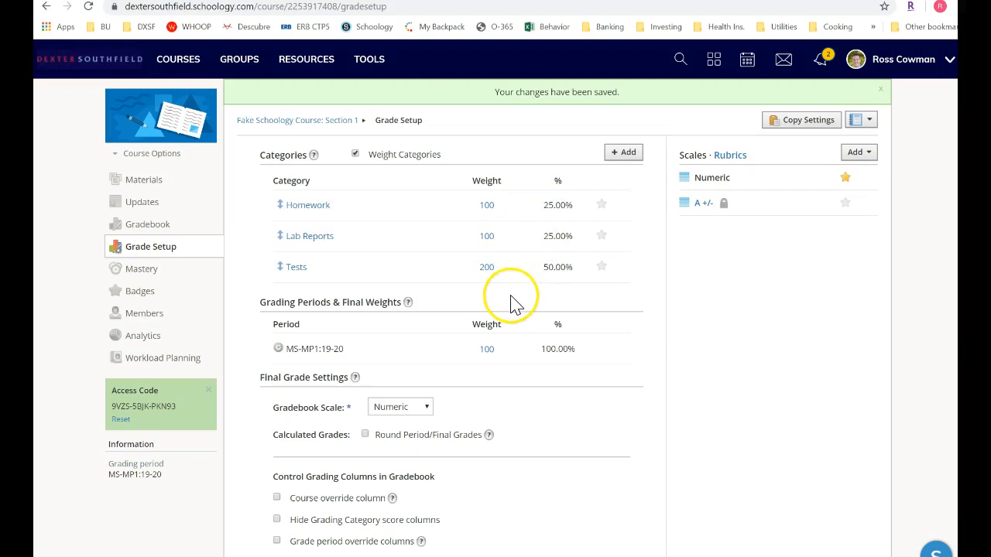
# Create a published folder titled Assignments in the course materials.
pyautogui.click(158, 224)
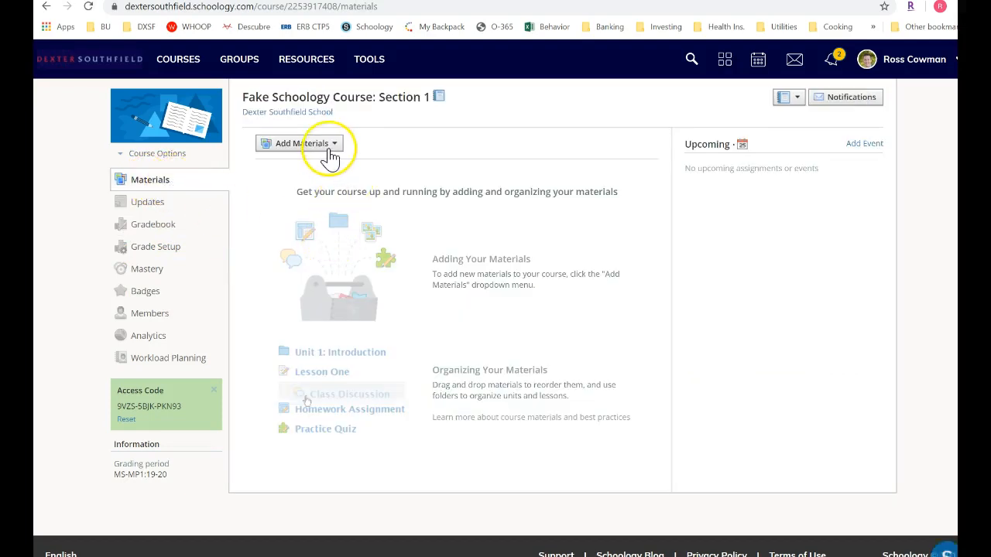
pyautogui.click(329, 147)
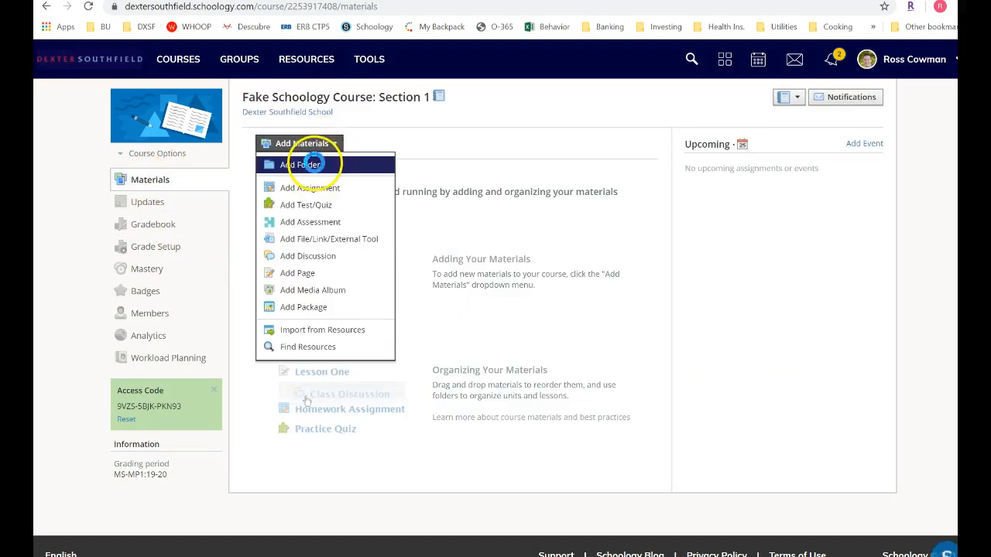
pyautogui.click(312, 164)
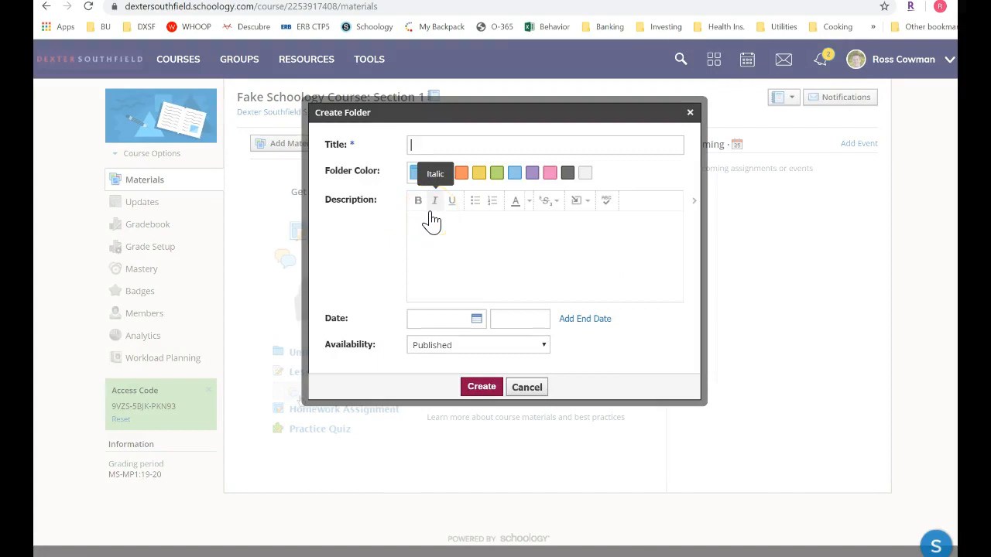
pyautogui.write('Assignments')
pyautogui.click(480, 387)
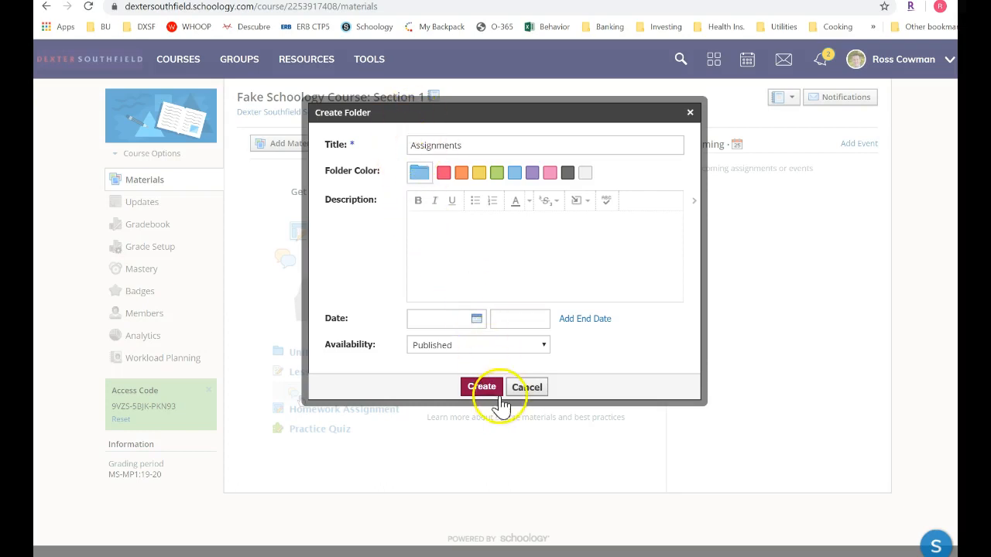
pyautogui.click(481, 390)
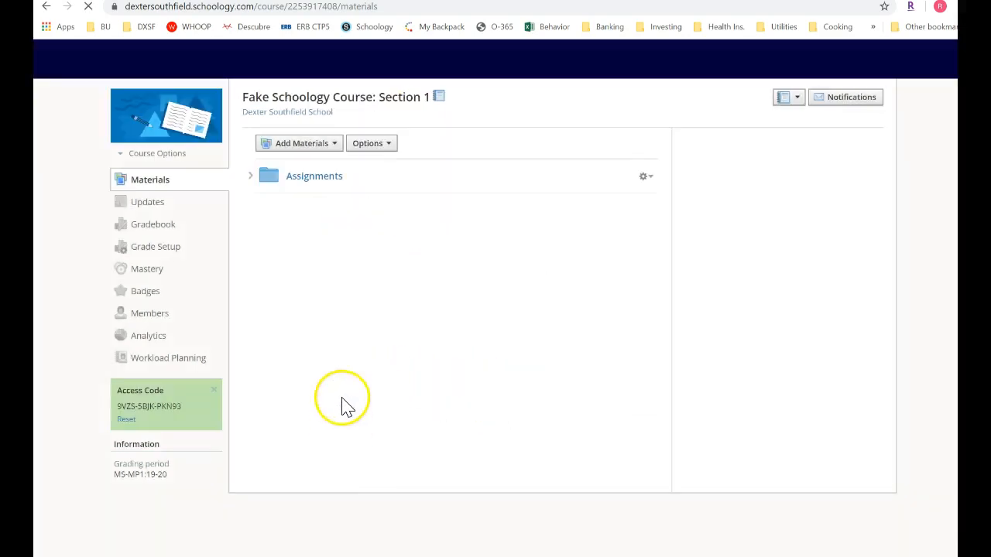
# Start a new assignment inside the Assignments folder and name it "Quiz - Fake Science Unit 1".
pyautogui.click(312, 178)
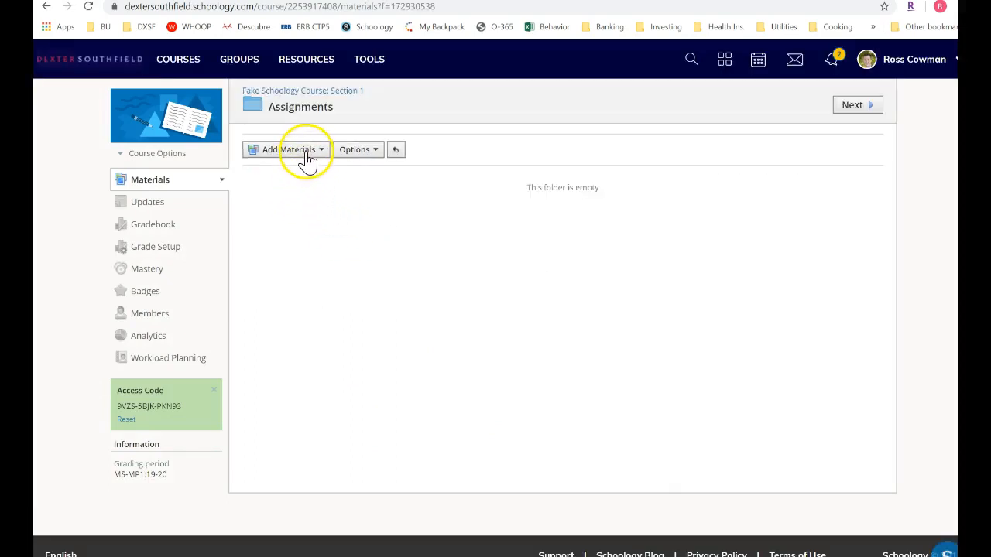
pyautogui.click(307, 155)
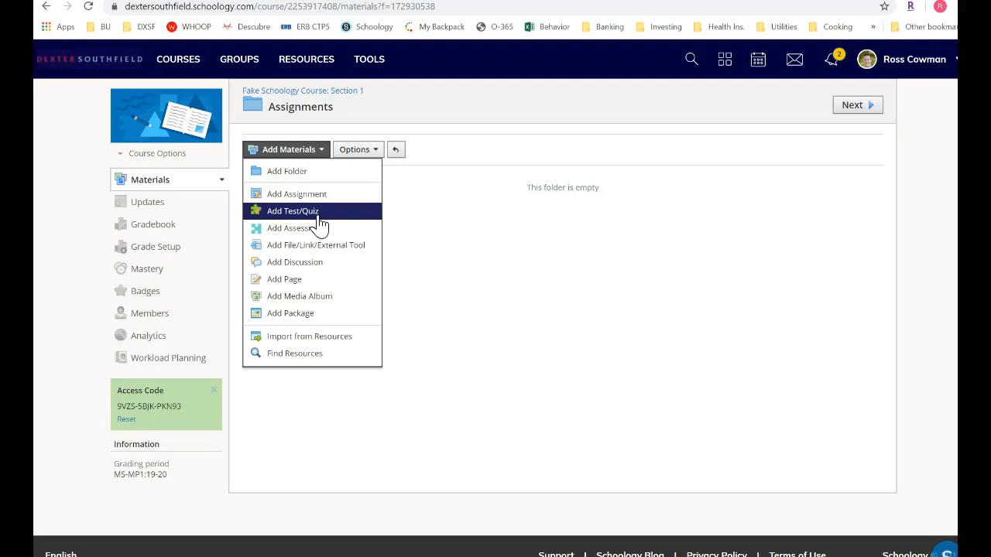
pyautogui.click(308, 217)
pyautogui.click(292, 197)
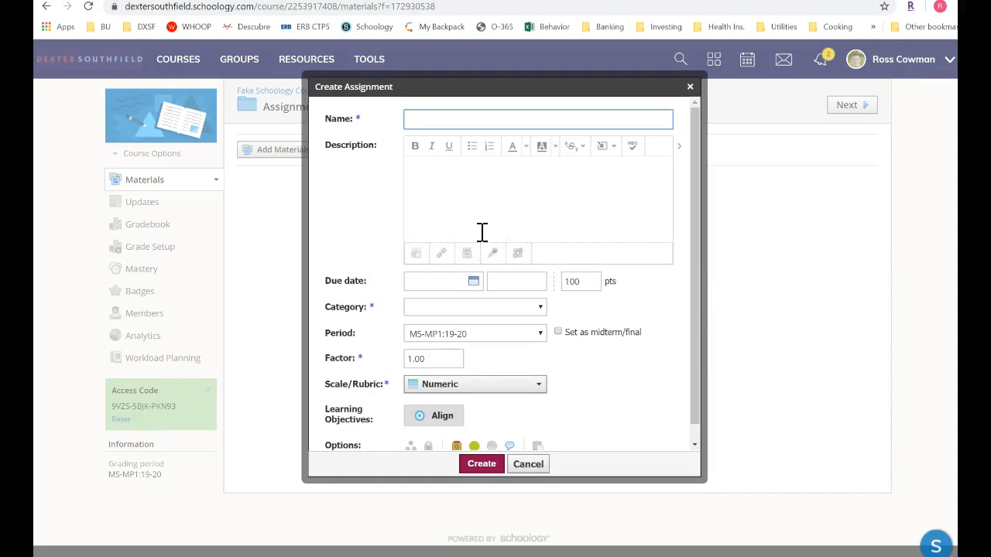
pyautogui.write('Quiz')
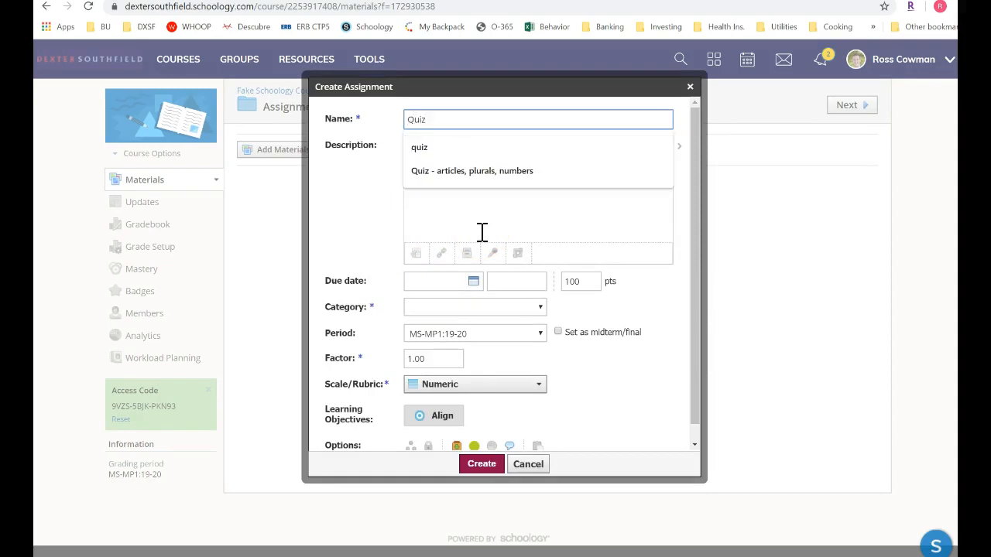
pyautogui.write(' -')
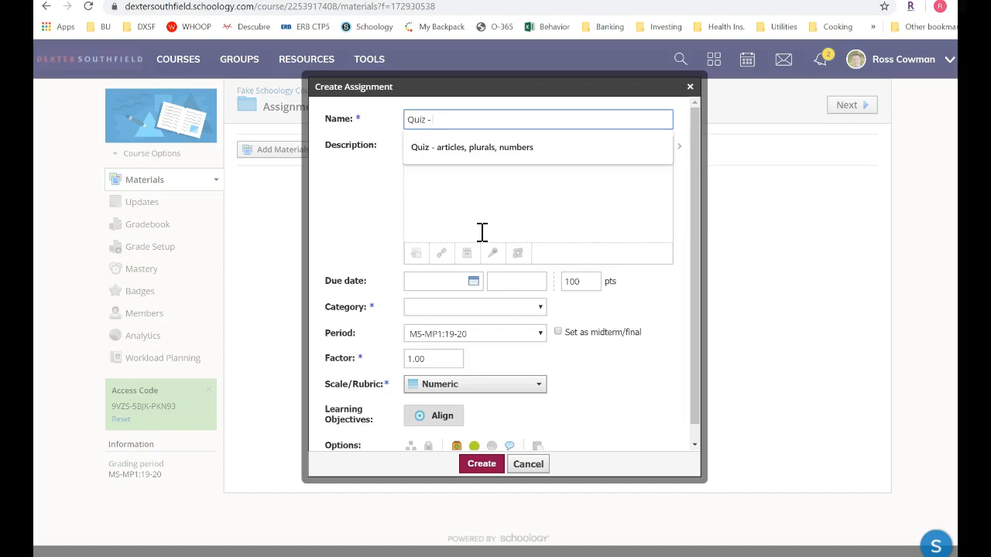
pyautogui.write(' f')
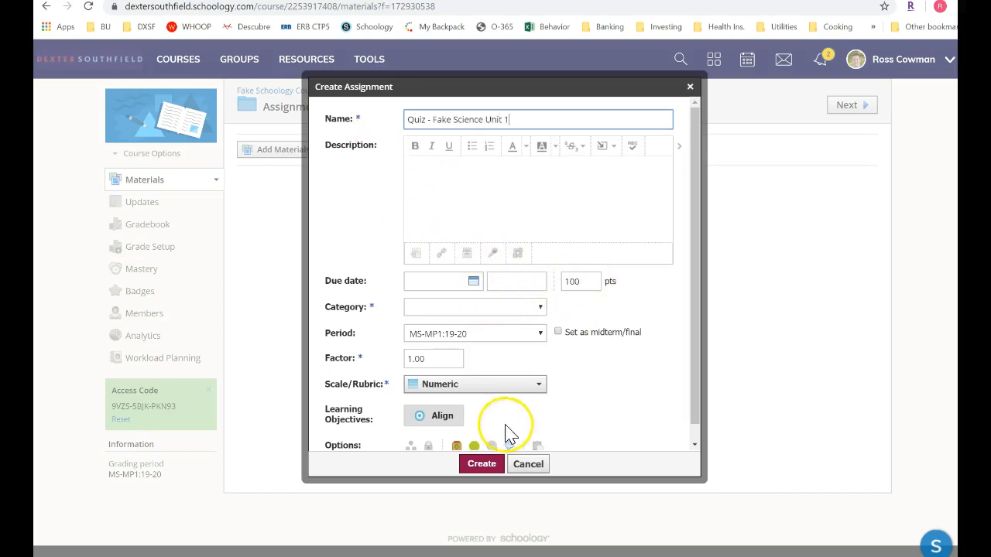
pyautogui.scroll(-1, 619, 408)
pyautogui.scroll(1, 589, 380)
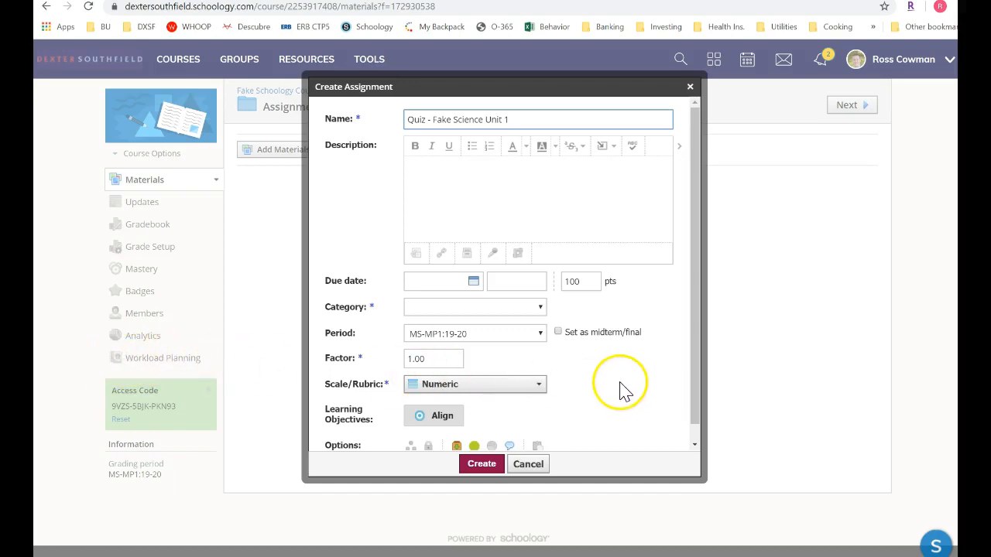
pyautogui.scroll(-1, 609, 376)
pyautogui.scroll(1, 607, 379)
pyautogui.moveTo(435, 121); pyautogui.dragTo(384, 132)
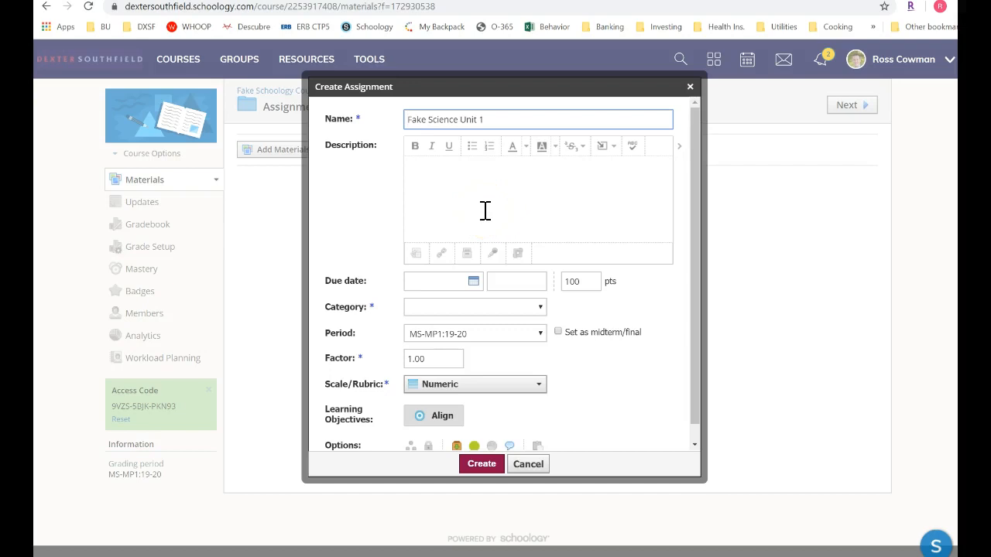
pyautogui.write('Quiz -')
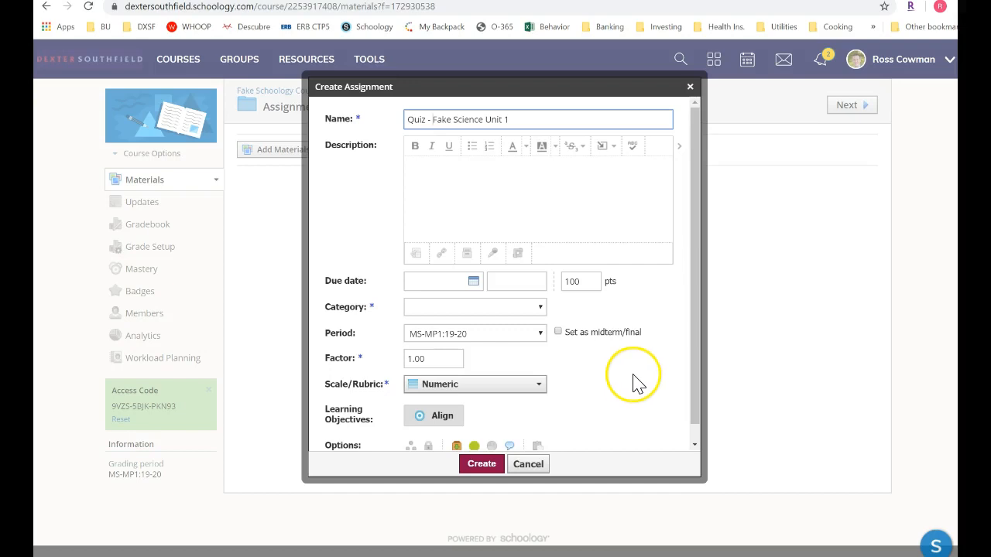
# Turn off student submissions and comments in the new assignment's options.
pyautogui.scroll(-1, 619, 376)
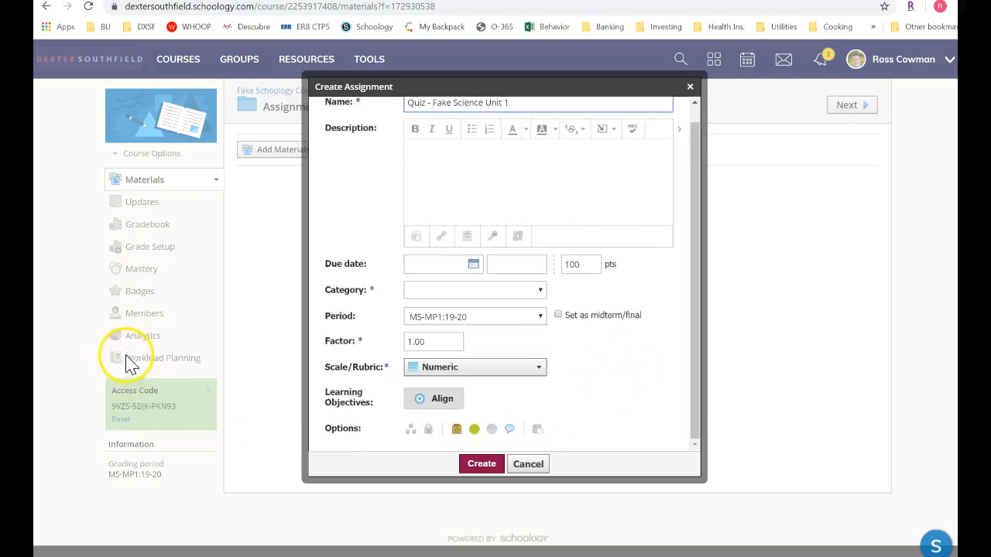
pyautogui.click(457, 431)
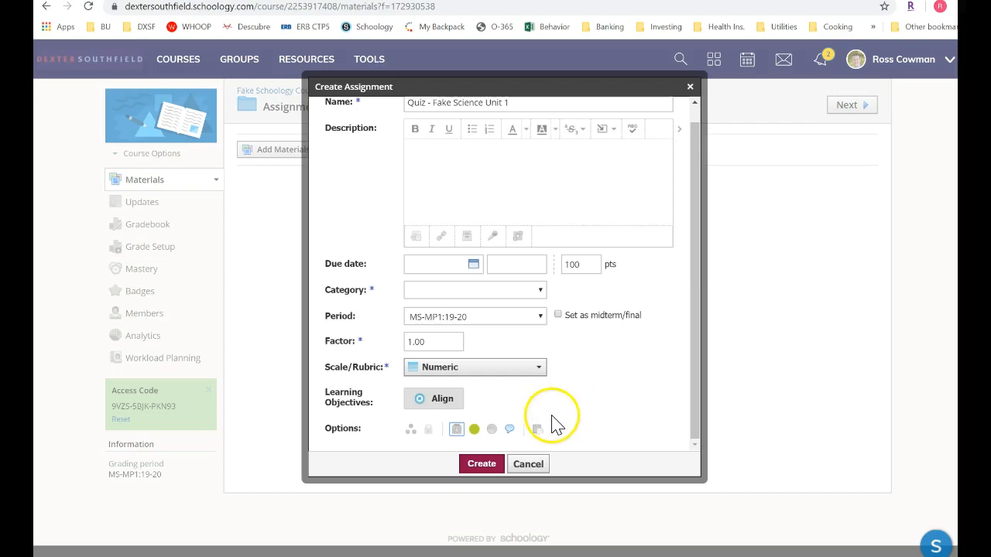
pyautogui.click(511, 433)
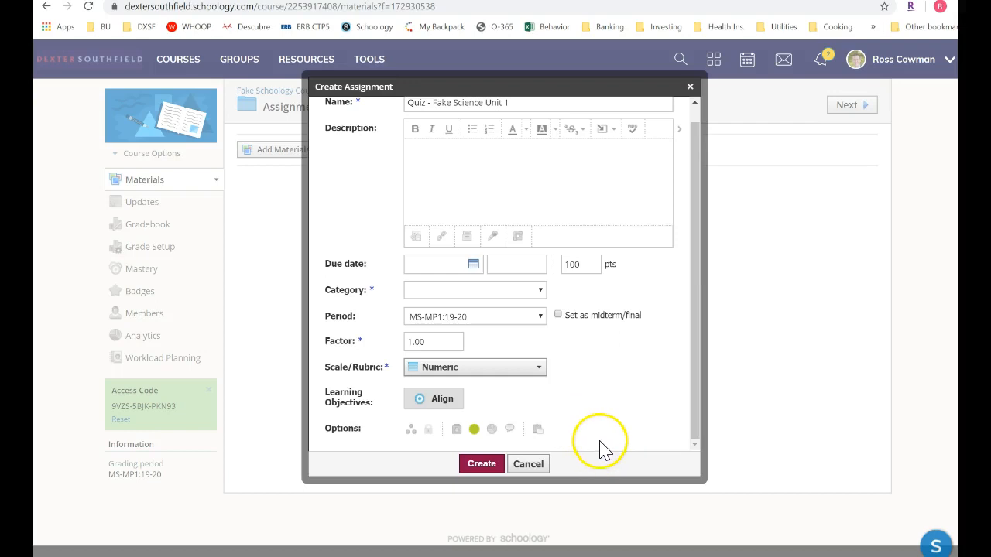
# Assign the quiz to the Tests category and set its value to 20 points.
pyautogui.click(454, 296)
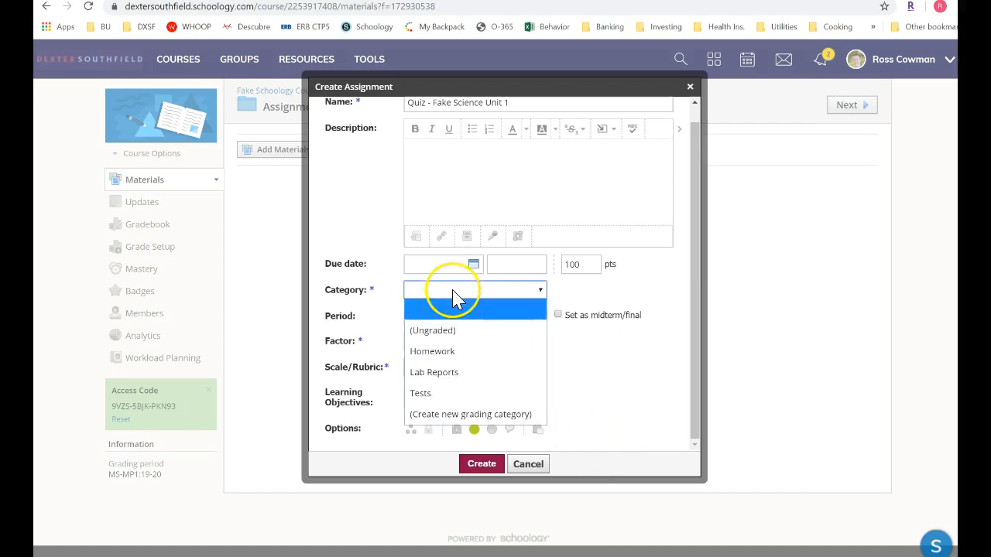
pyautogui.click(434, 395)
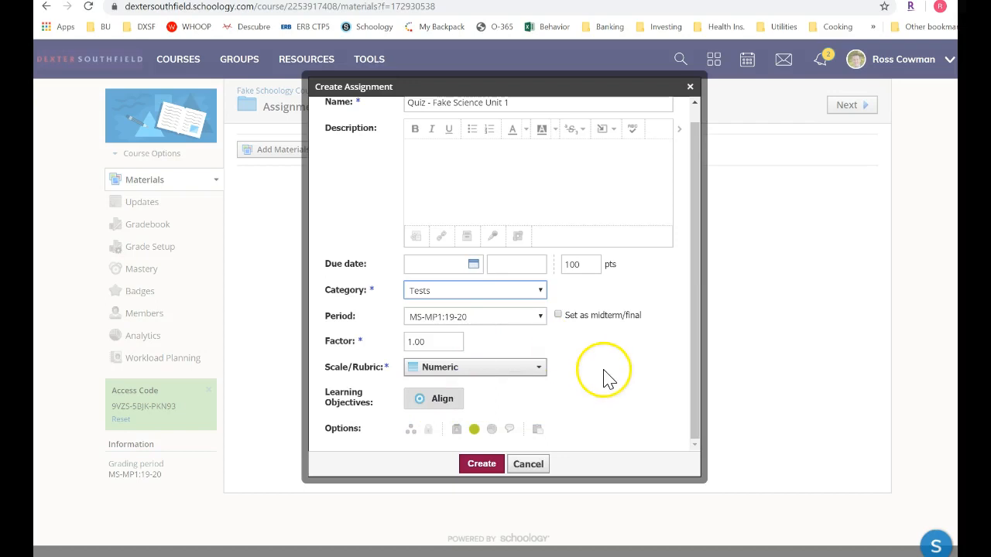
pyautogui.scroll(1, 600, 375)
pyautogui.doubleClick(591, 275)
pyautogui.write('20')
pyautogui.click(582, 385)
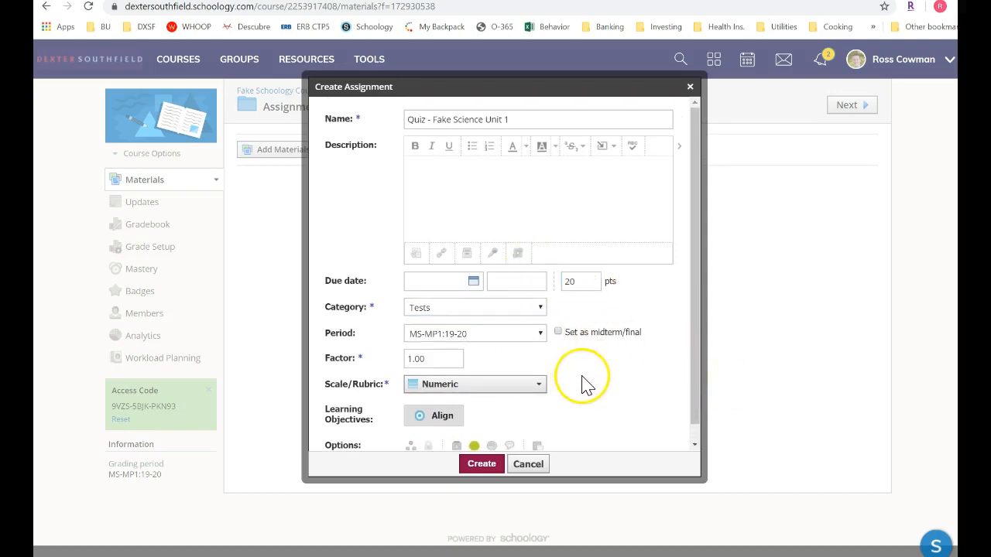
# Set the quiz's due date to 9/26/19 and create the assignment.
pyautogui.click(473, 282)
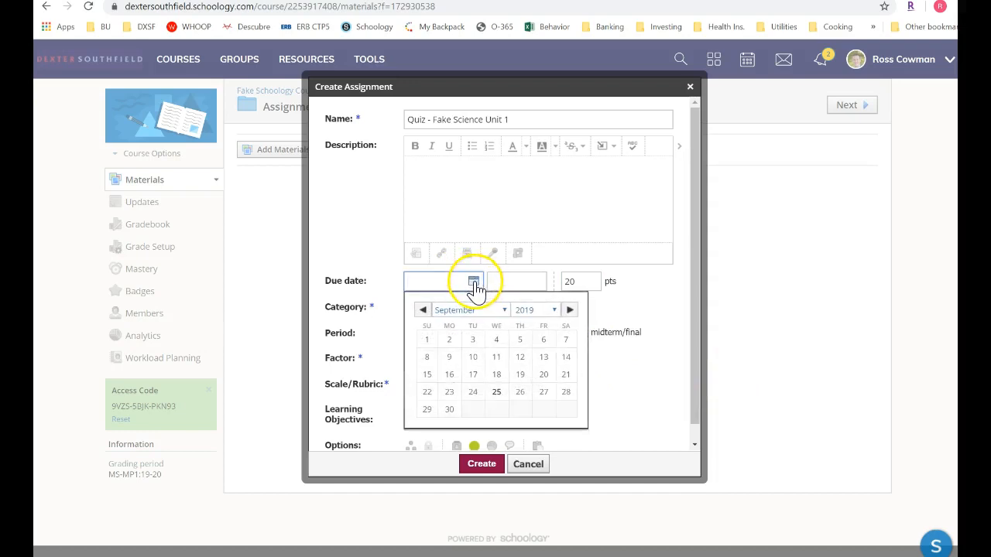
pyautogui.click(523, 398)
pyautogui.click(474, 283)
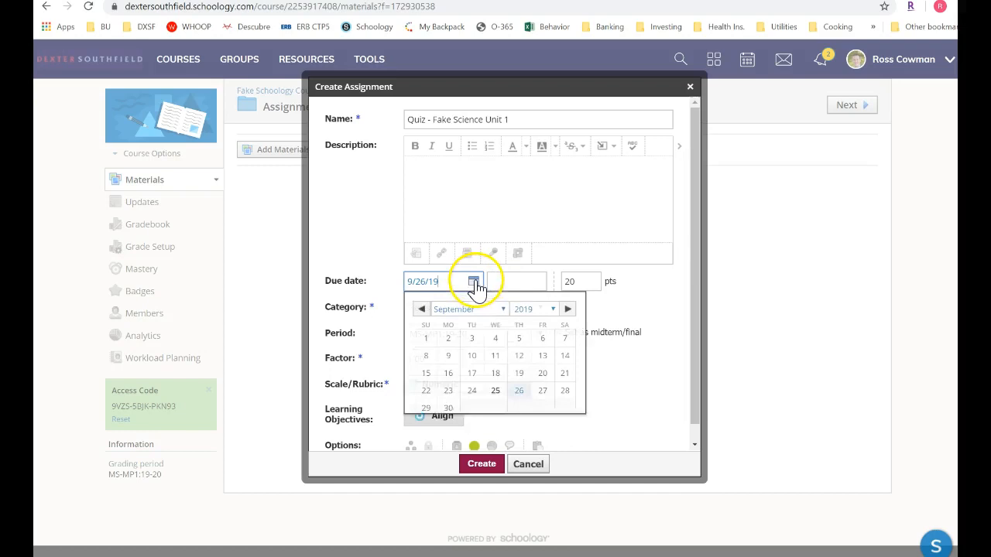
pyautogui.click(522, 398)
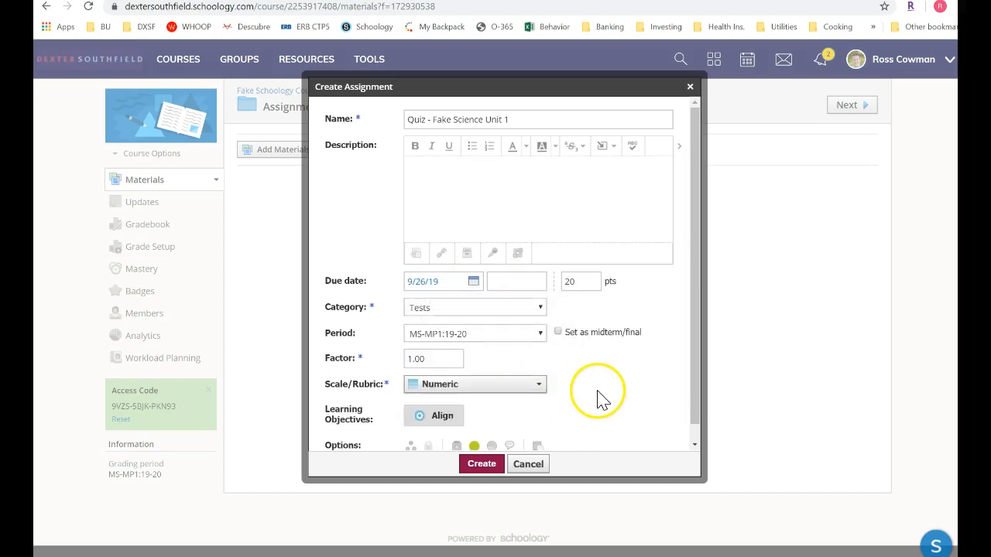
pyautogui.scroll(-1, 600, 399)
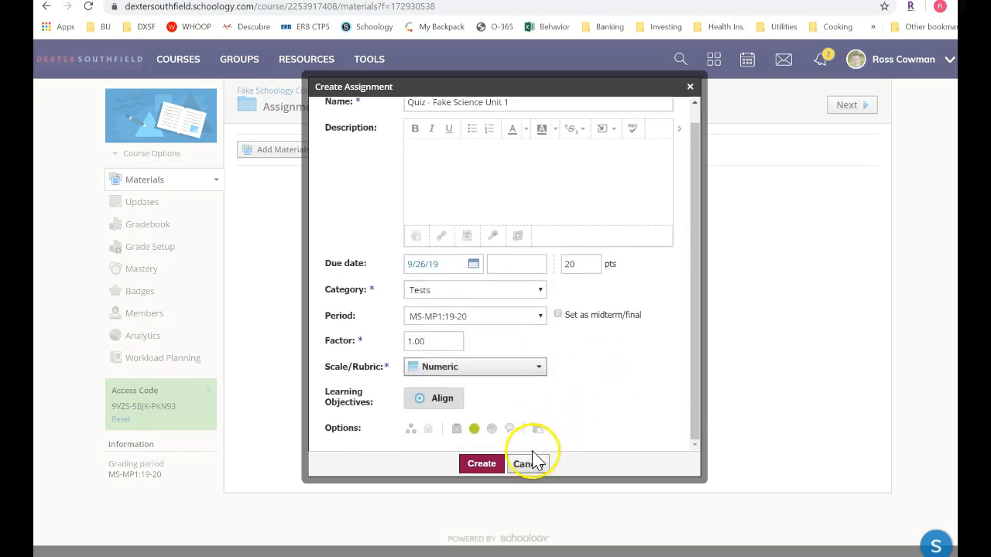
pyautogui.click(481, 465)
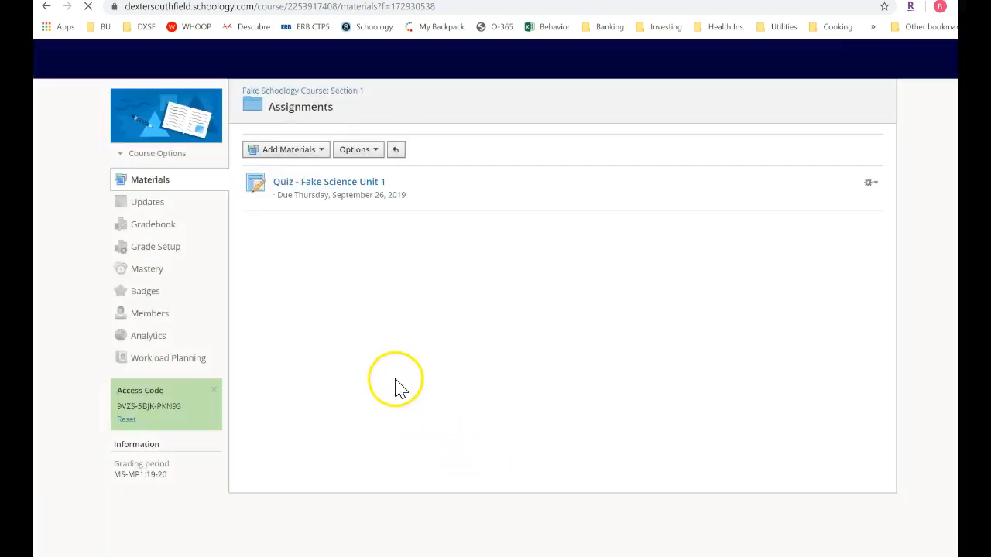
# Start another assignment in the Assignments folder and name it "HW - Fake problem set".
pyautogui.click(313, 155)
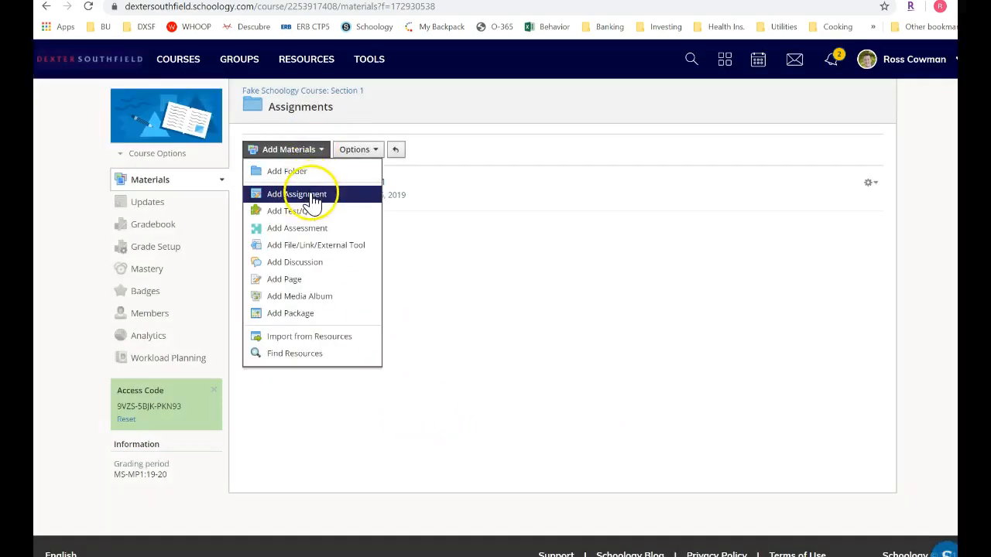
pyautogui.click(310, 192)
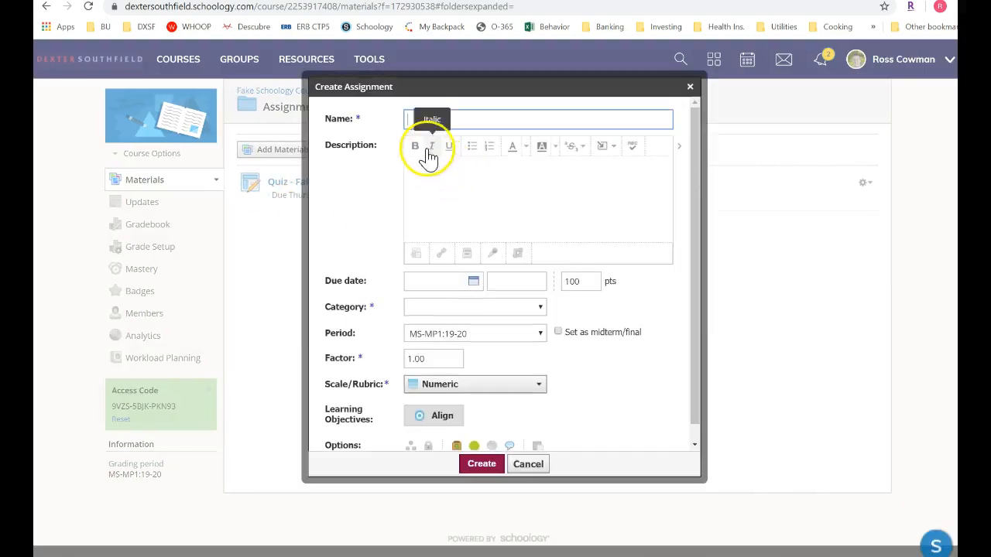
pyautogui.write('HW ')
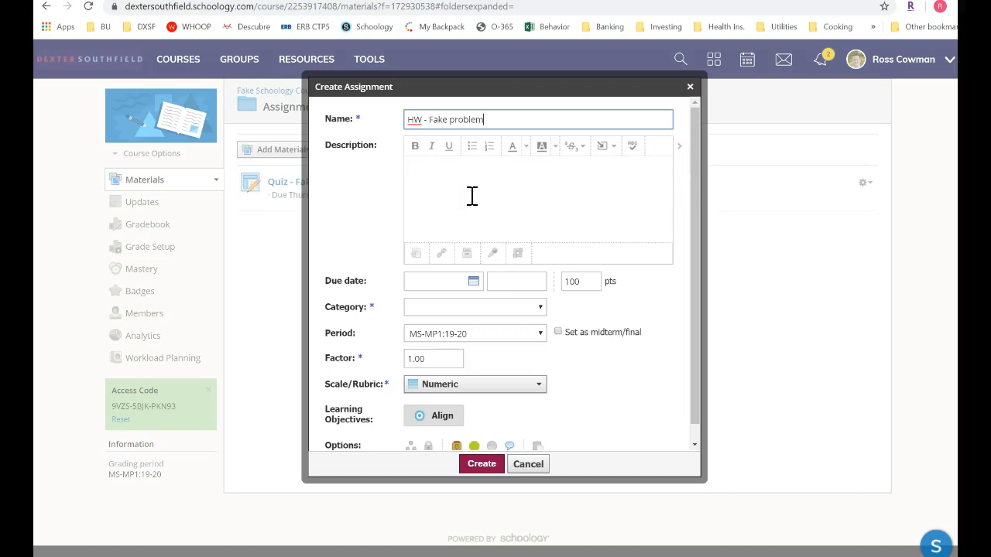
pyautogui.write('- Fake problem set')
# Set the homework to 5 points, category Homework and due date 9/27/19, with submissions and comments turned off.
pyautogui.doubleClick(577, 282)
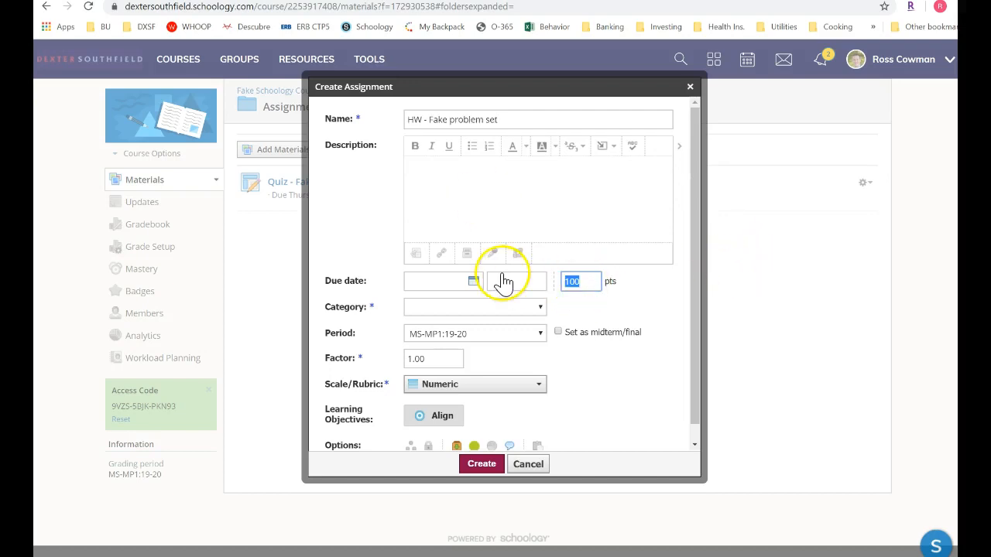
pyautogui.click(456, 446)
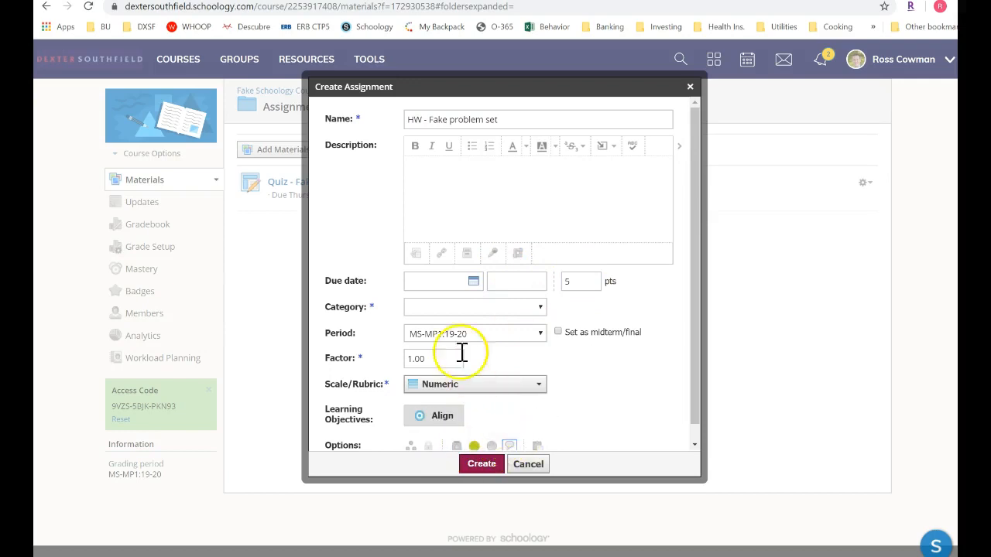
pyautogui.click(449, 313)
pyautogui.click(454, 368)
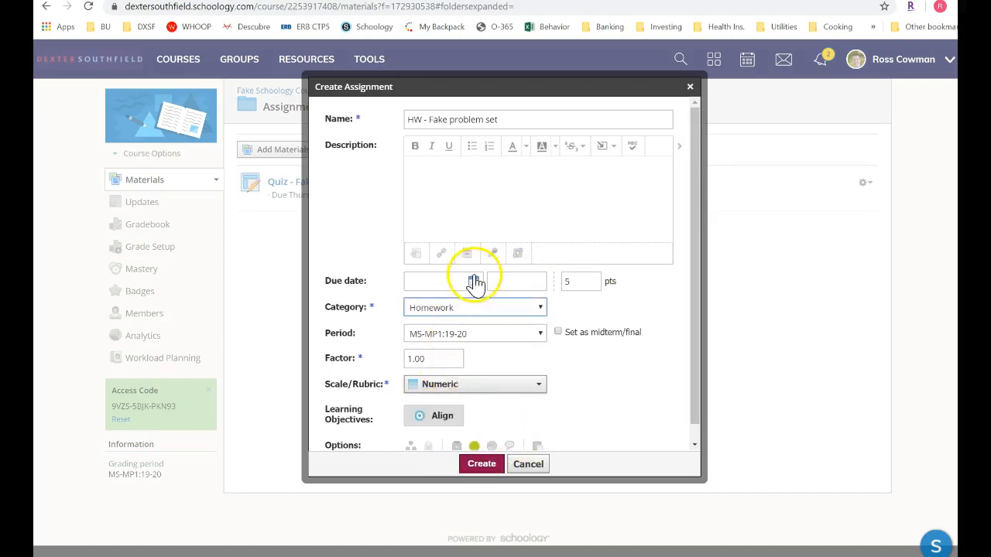
pyautogui.click(473, 282)
pyautogui.click(545, 395)
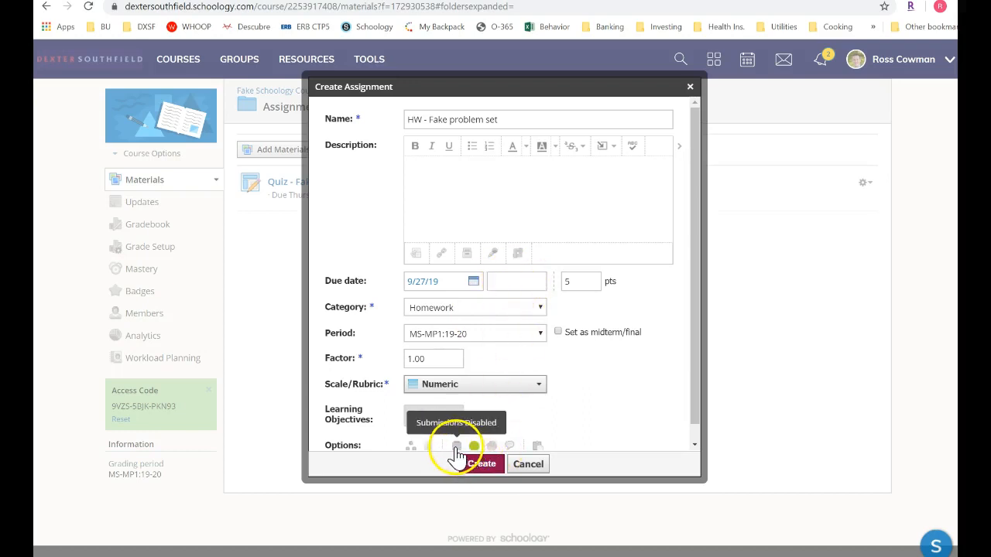
# Try a due time of 08:15AM with student submissions enabled for the homework, and clear the time again.
pyautogui.click(509, 285)
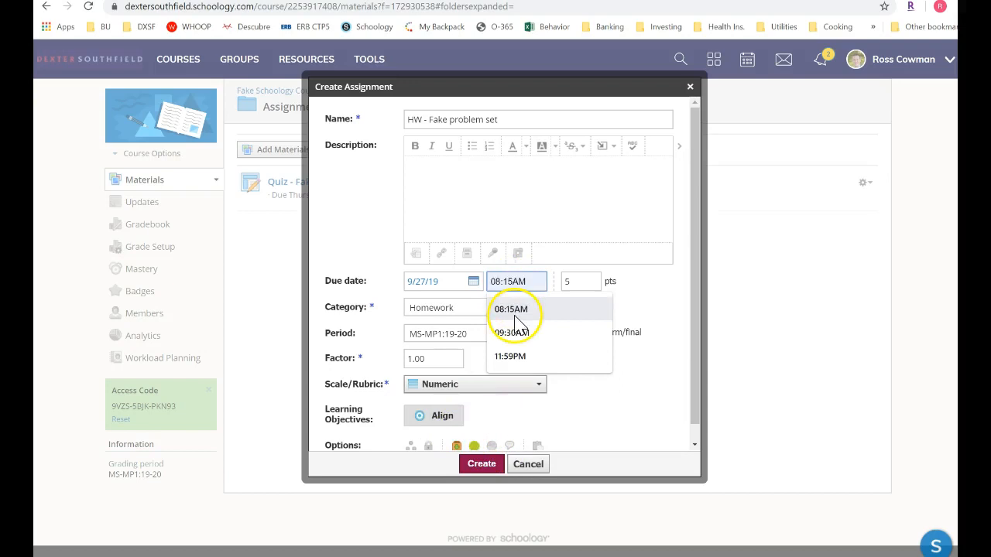
pyautogui.click(515, 311)
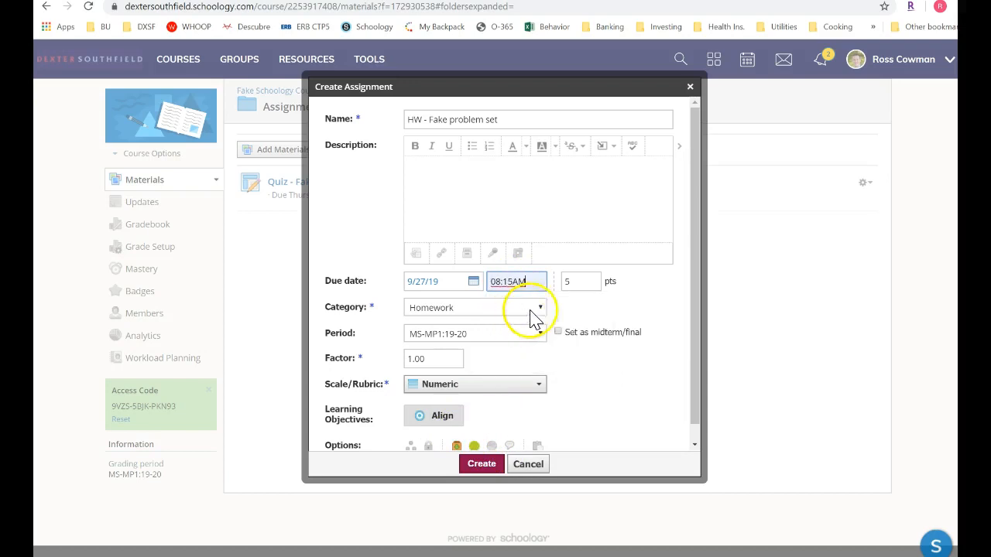
pyautogui.click(571, 421)
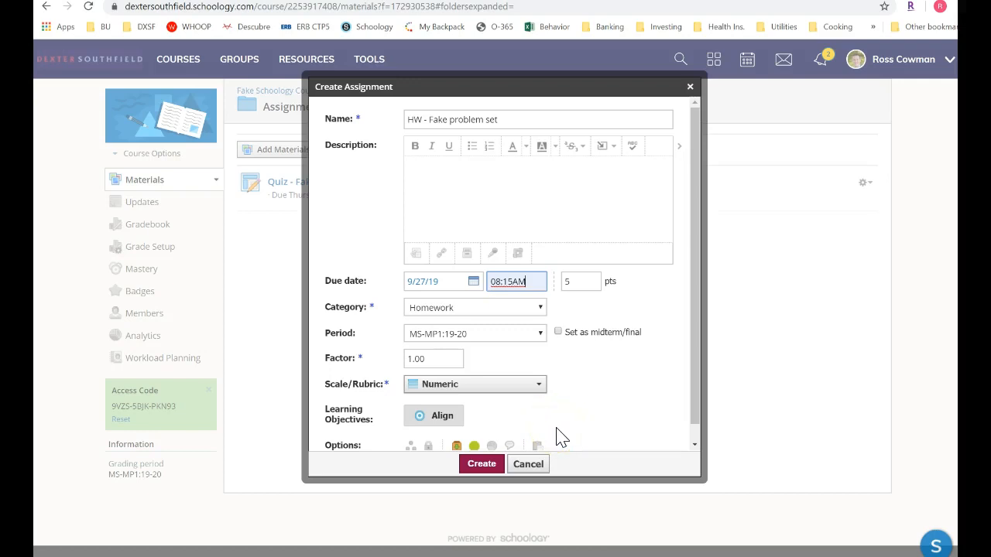
pyautogui.click(563, 424)
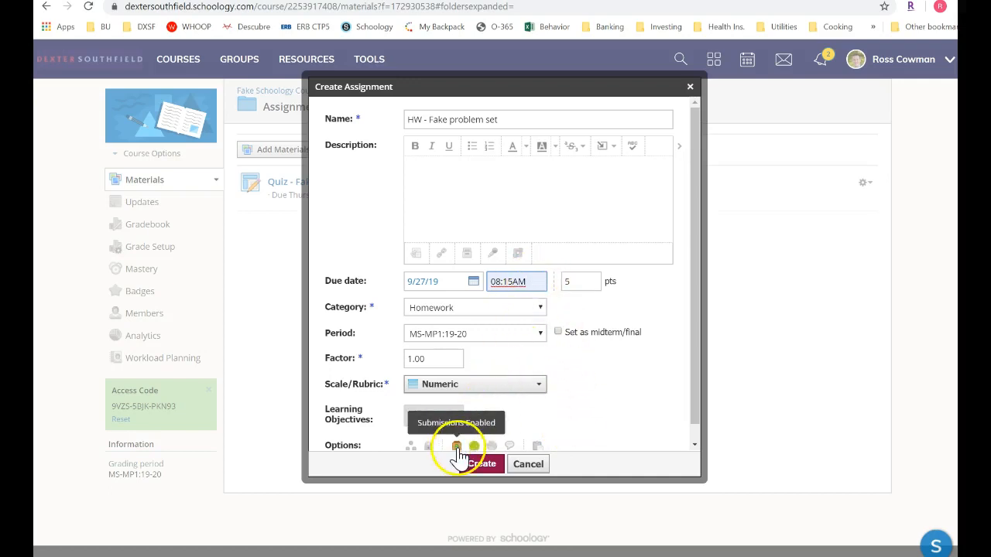
pyautogui.click(532, 288)
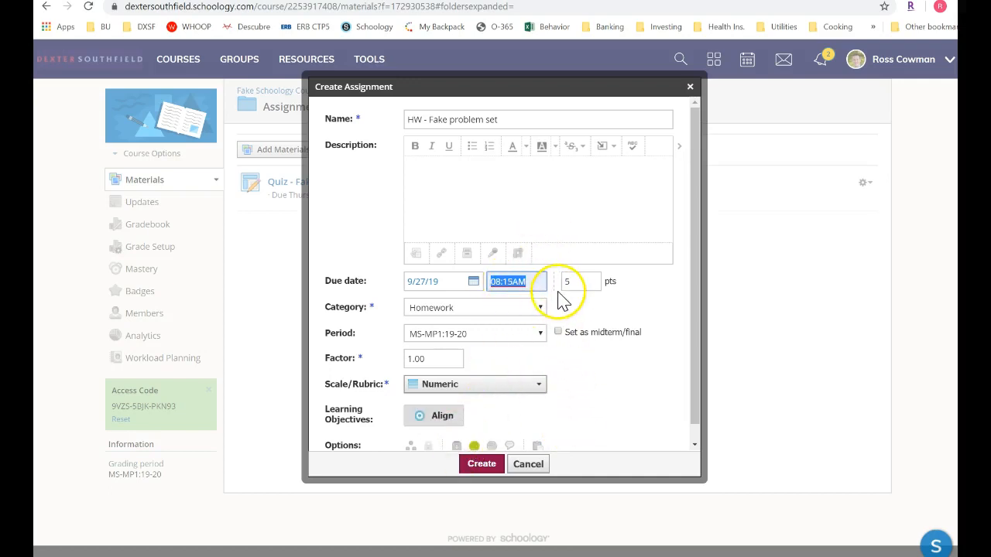
pyautogui.press('BackSpace')
# Create the "HW - Fake problem set" assignment without a due time.
pyautogui.click(625, 381)
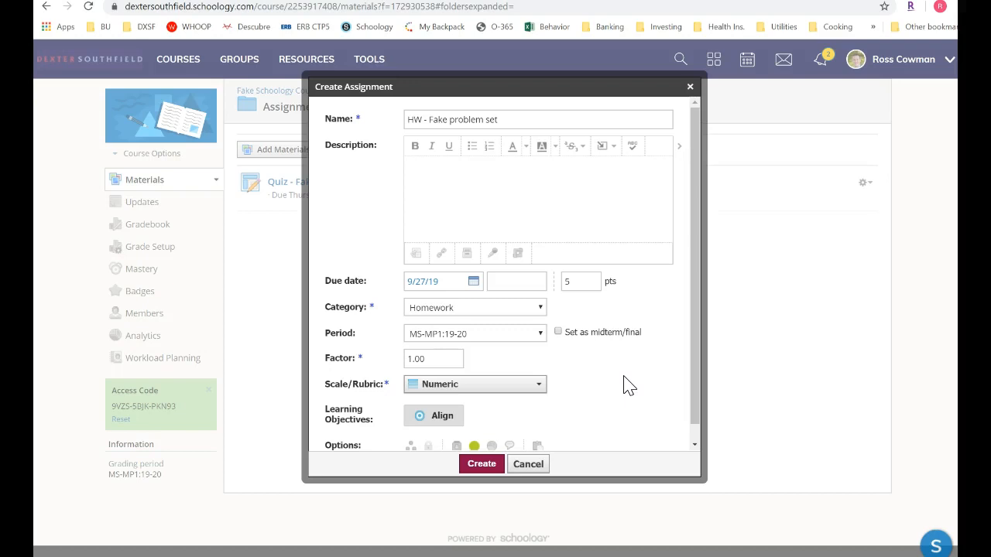
pyautogui.click(653, 393)
pyautogui.click(481, 464)
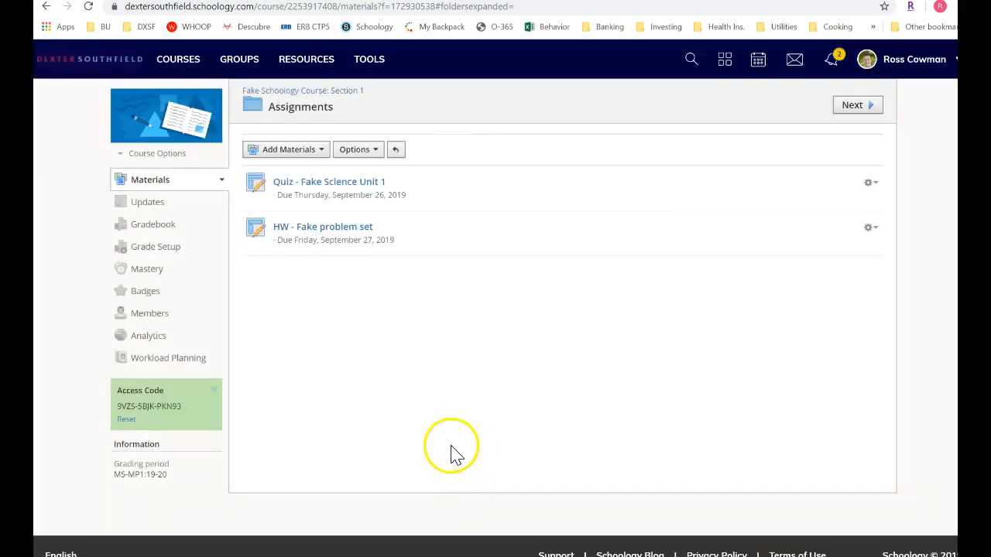
# Enter the student's scores in the gradebook: 19 for the quiz and 4 for the homework.
pyautogui.click(169, 227)
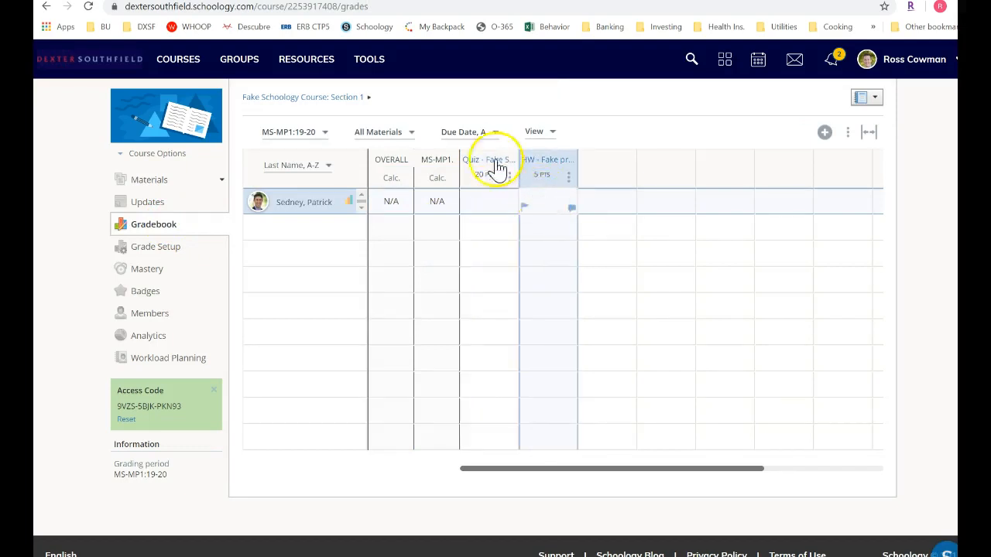
pyautogui.click(490, 204)
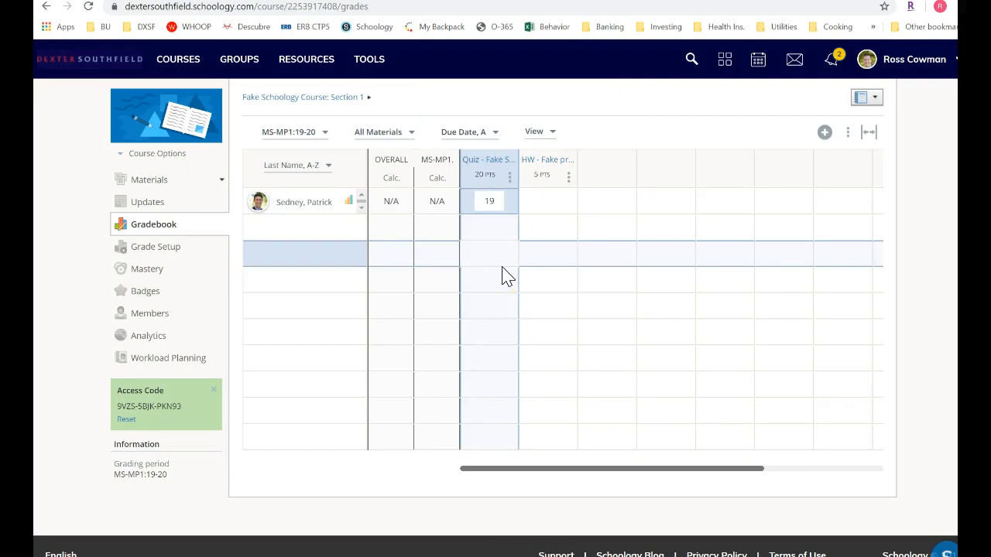
pyautogui.write('19')
pyautogui.press('Return')
pyautogui.click(546, 204)
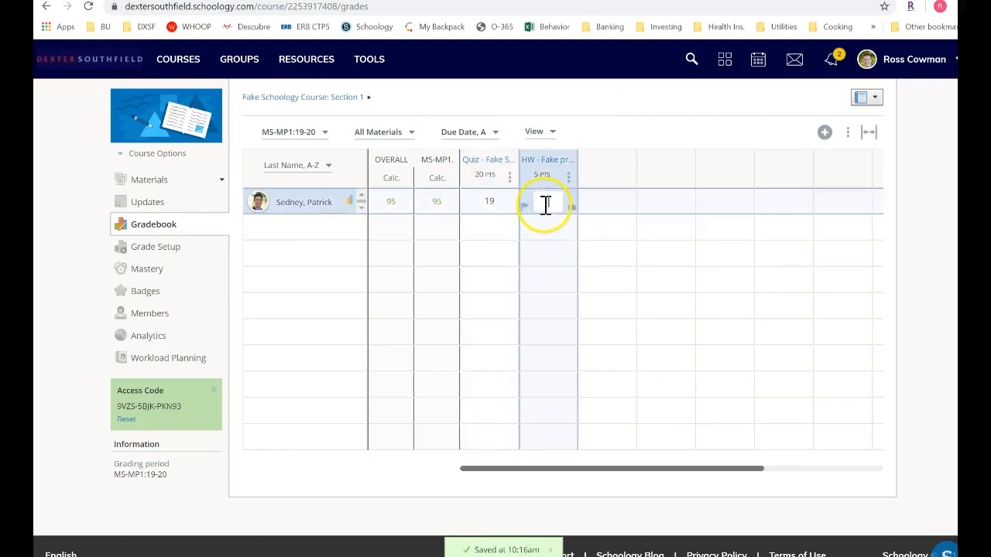
pyautogui.write('4')
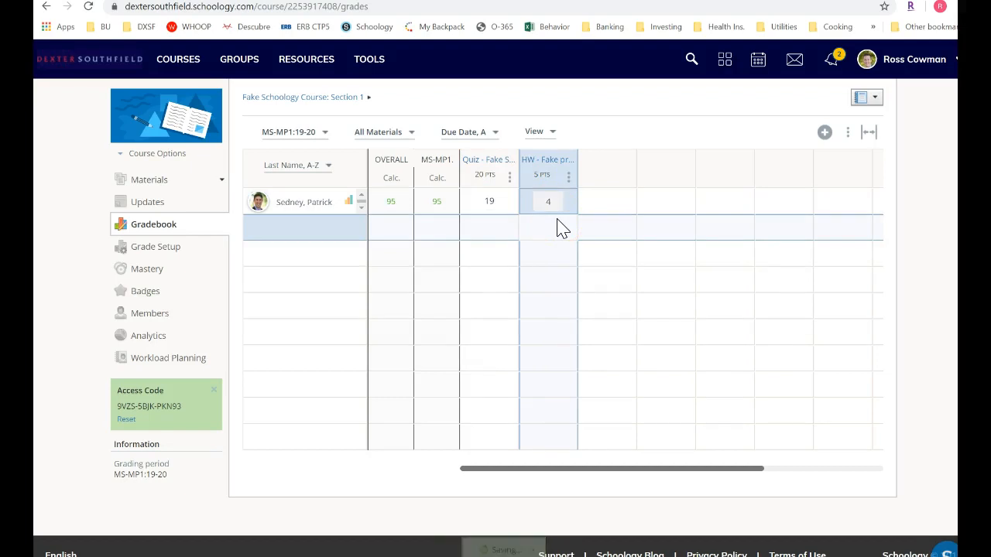
pyautogui.click(553, 248)
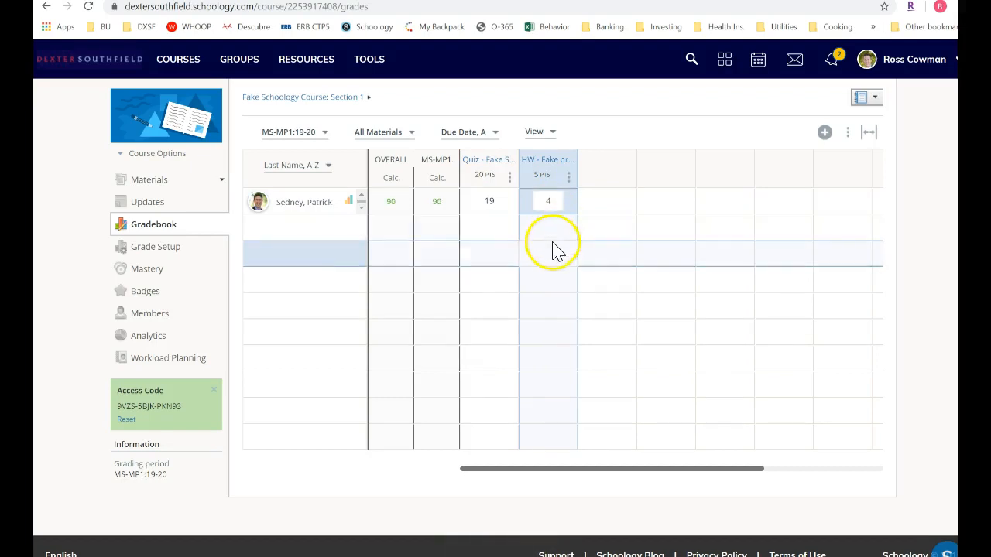
# Examine the student's calculated grade in the gradebook and the category weights in the grade setup.
pyautogui.click(547, 202)
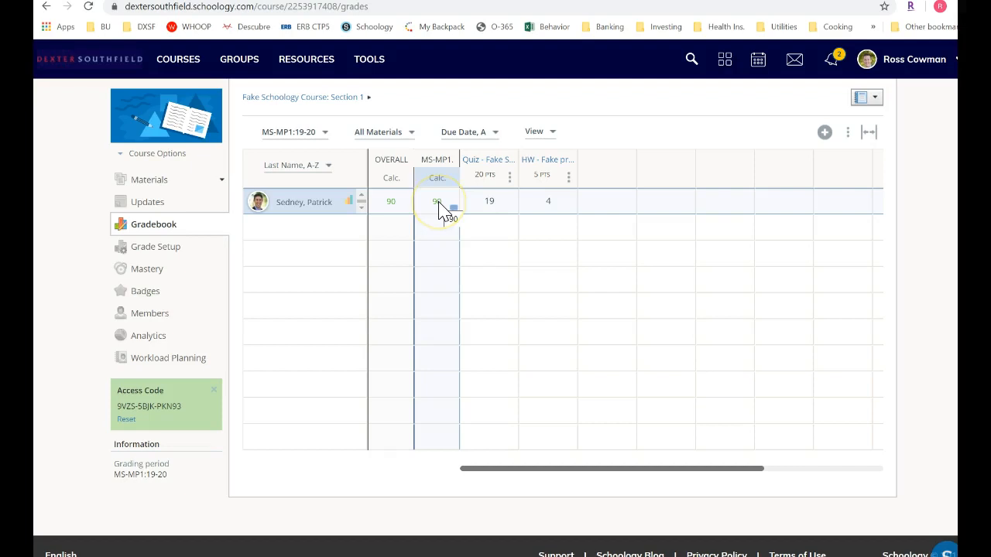
pyautogui.click(488, 204)
pyautogui.click(497, 202)
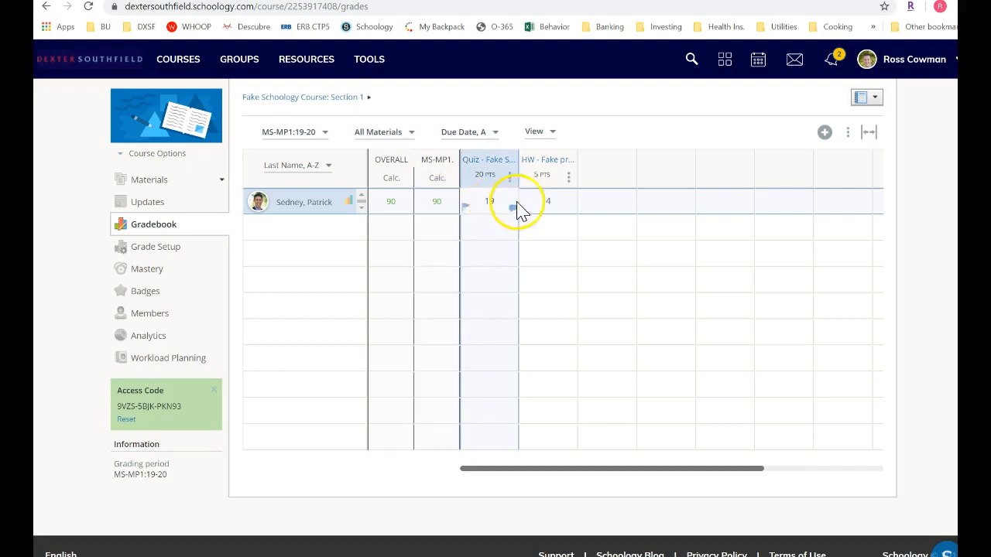
pyautogui.click(175, 248)
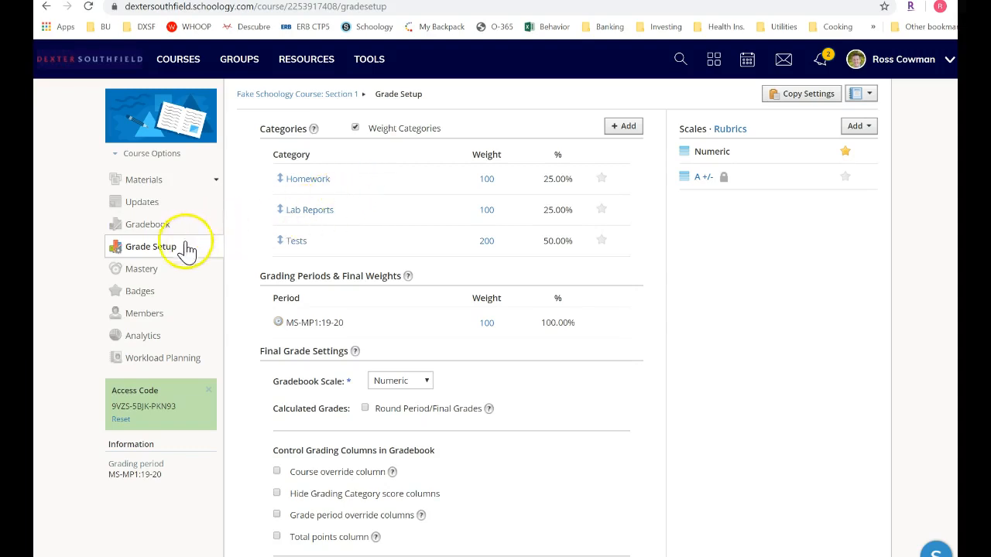
pyautogui.click(163, 231)
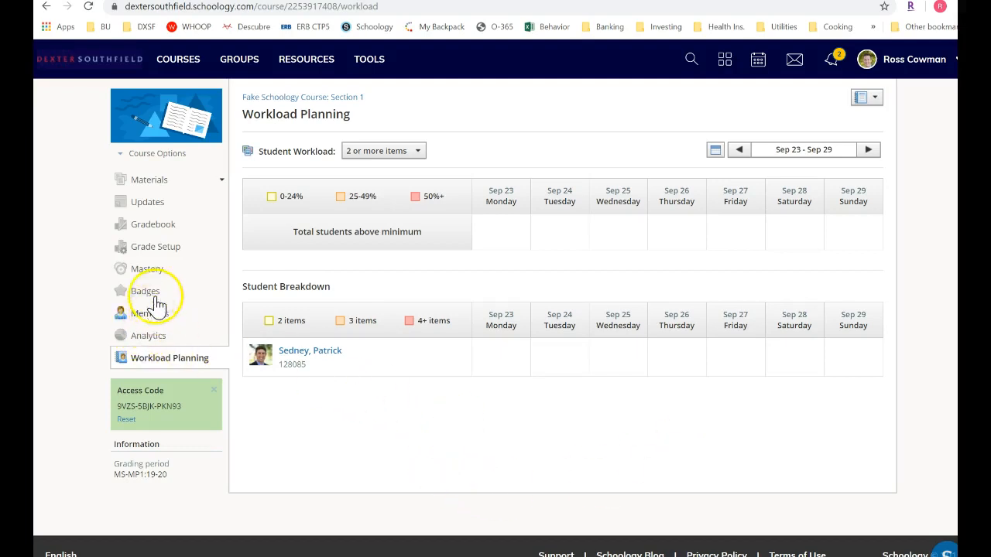
# Generate a printable gradebook report for the student for period MS-MP1:19-20, view it, and close it.
pyautogui.click(151, 226)
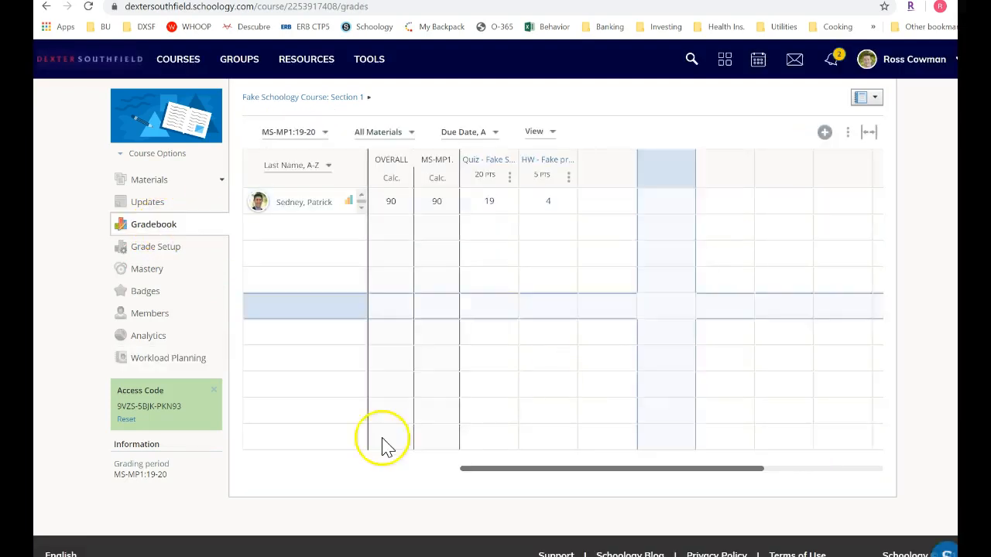
pyautogui.click(847, 132)
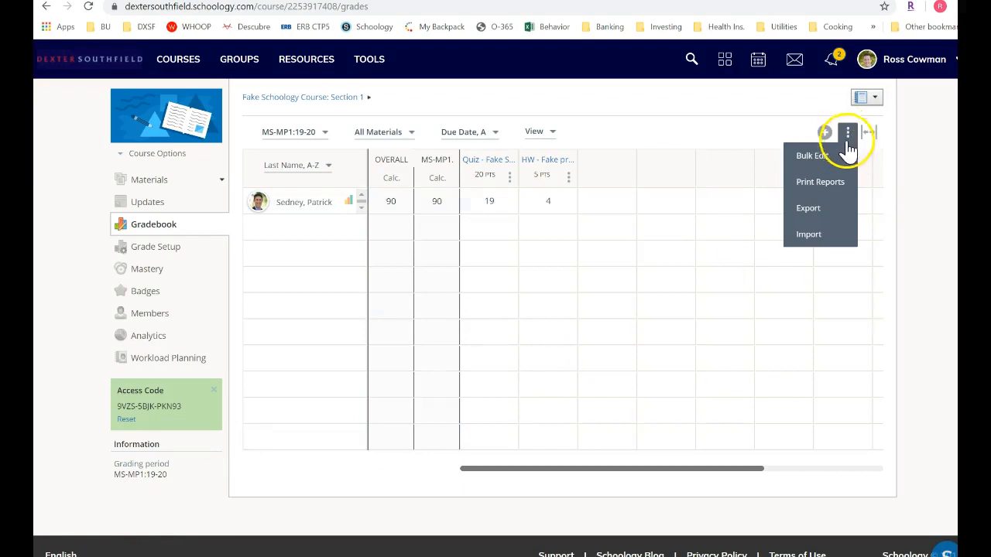
pyautogui.click(835, 185)
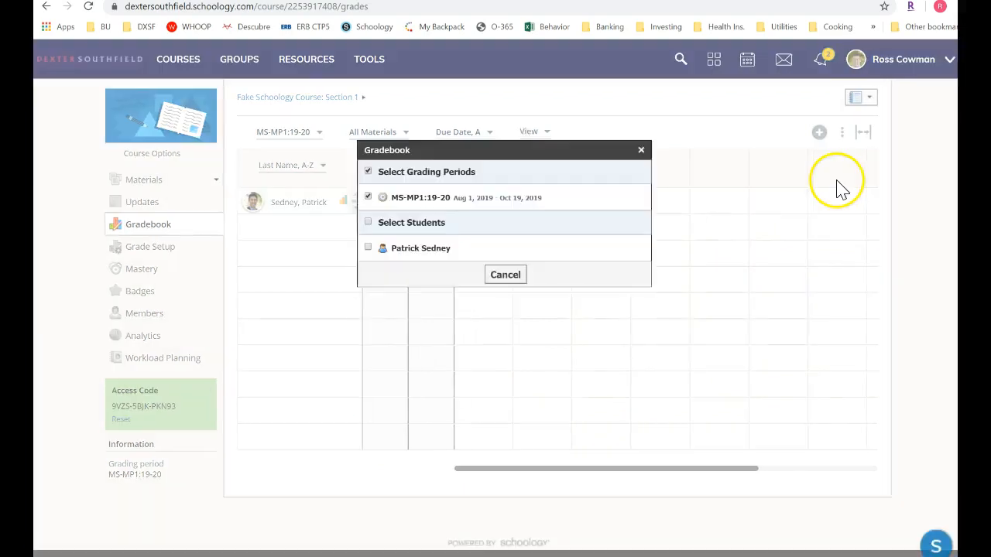
pyautogui.click(368, 248)
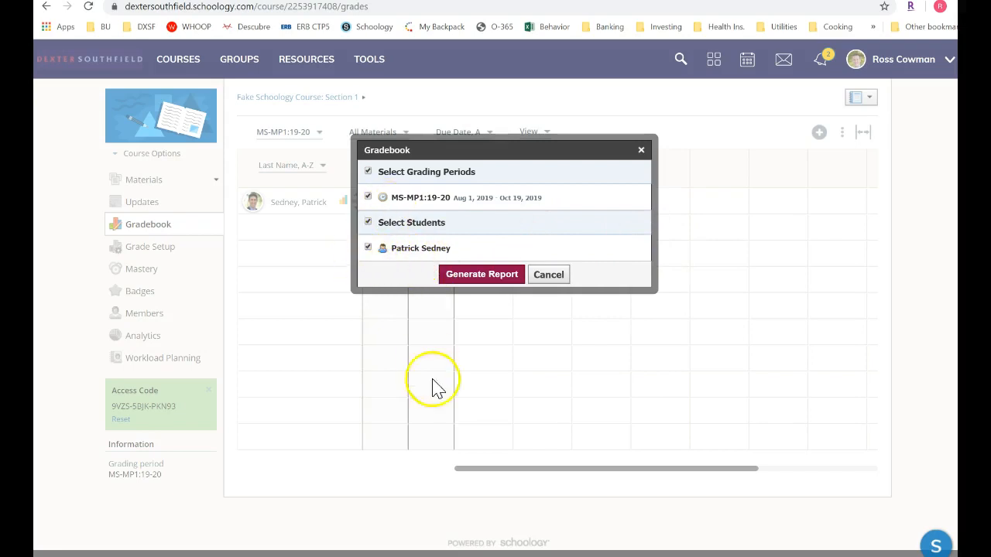
pyautogui.click(505, 275)
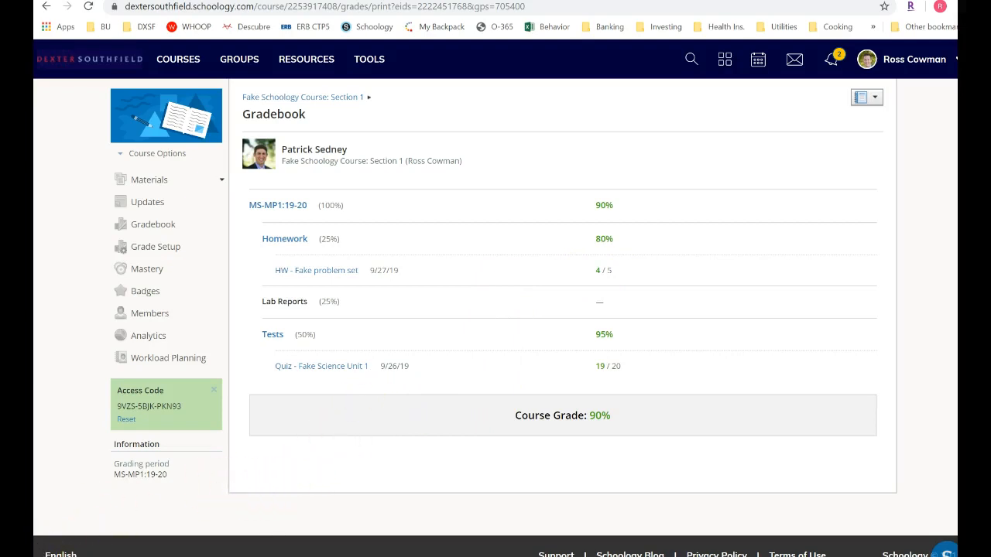
pyautogui.hotkey('ctrl', 'w')
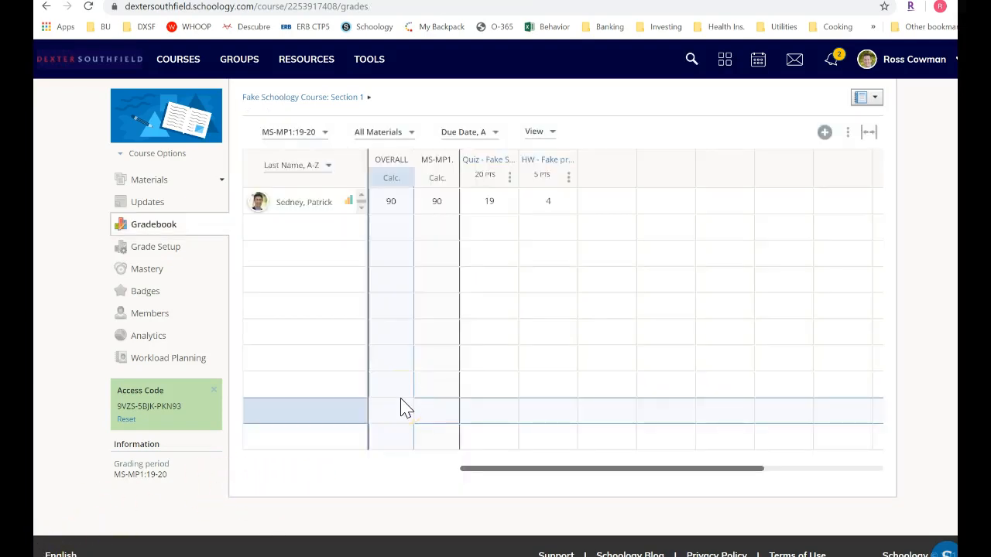